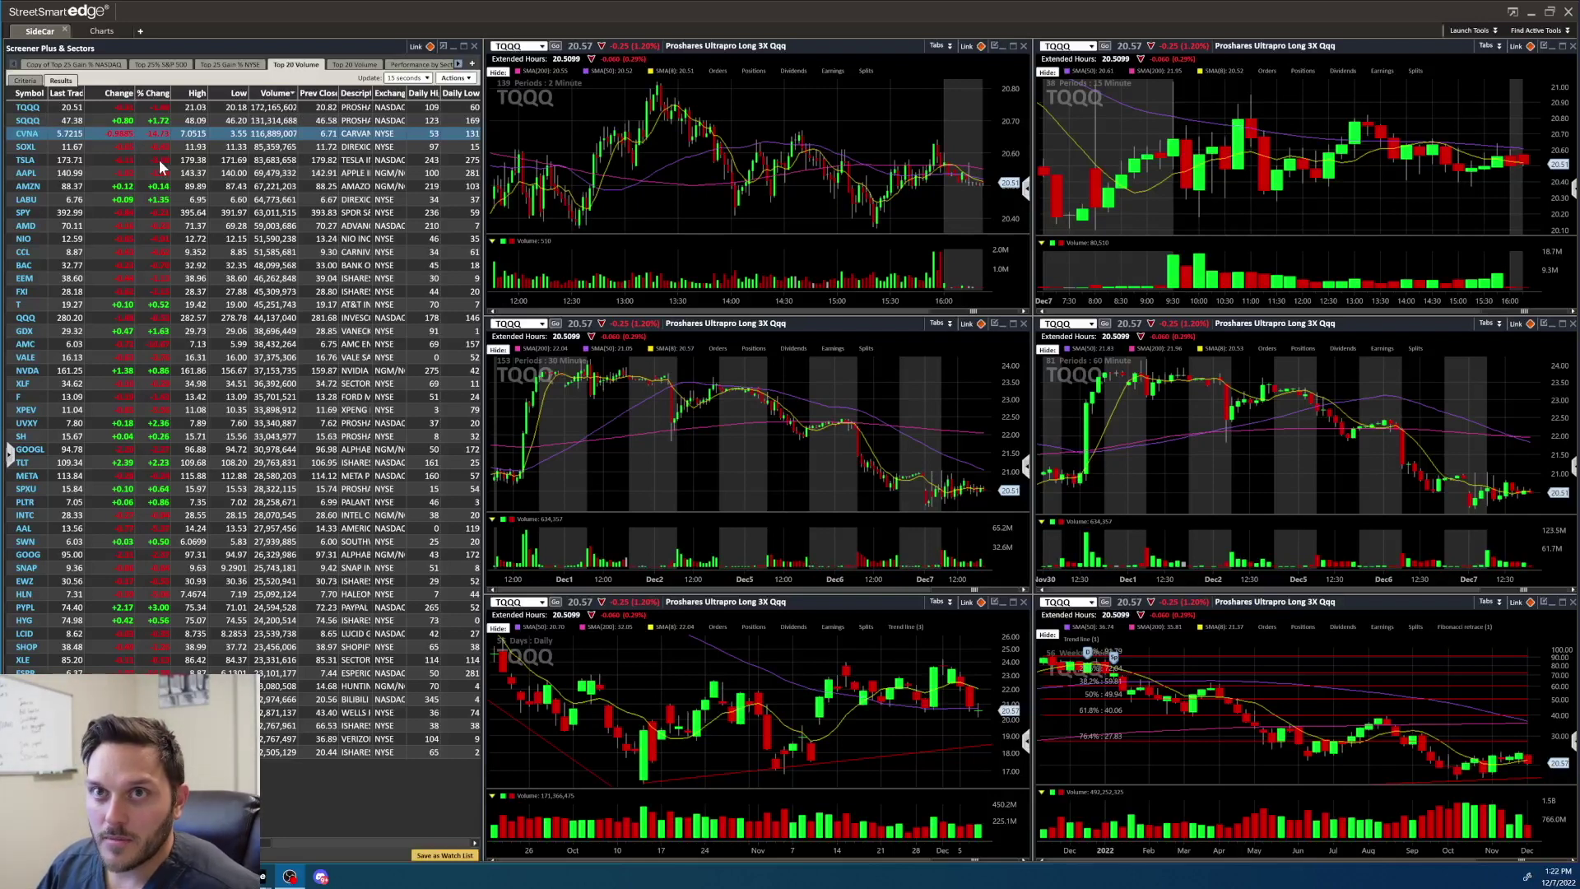
- Preview TSLA and NVDA in the screener, then maximize the TQQQ daily chart and zoom out
click(33, 161)
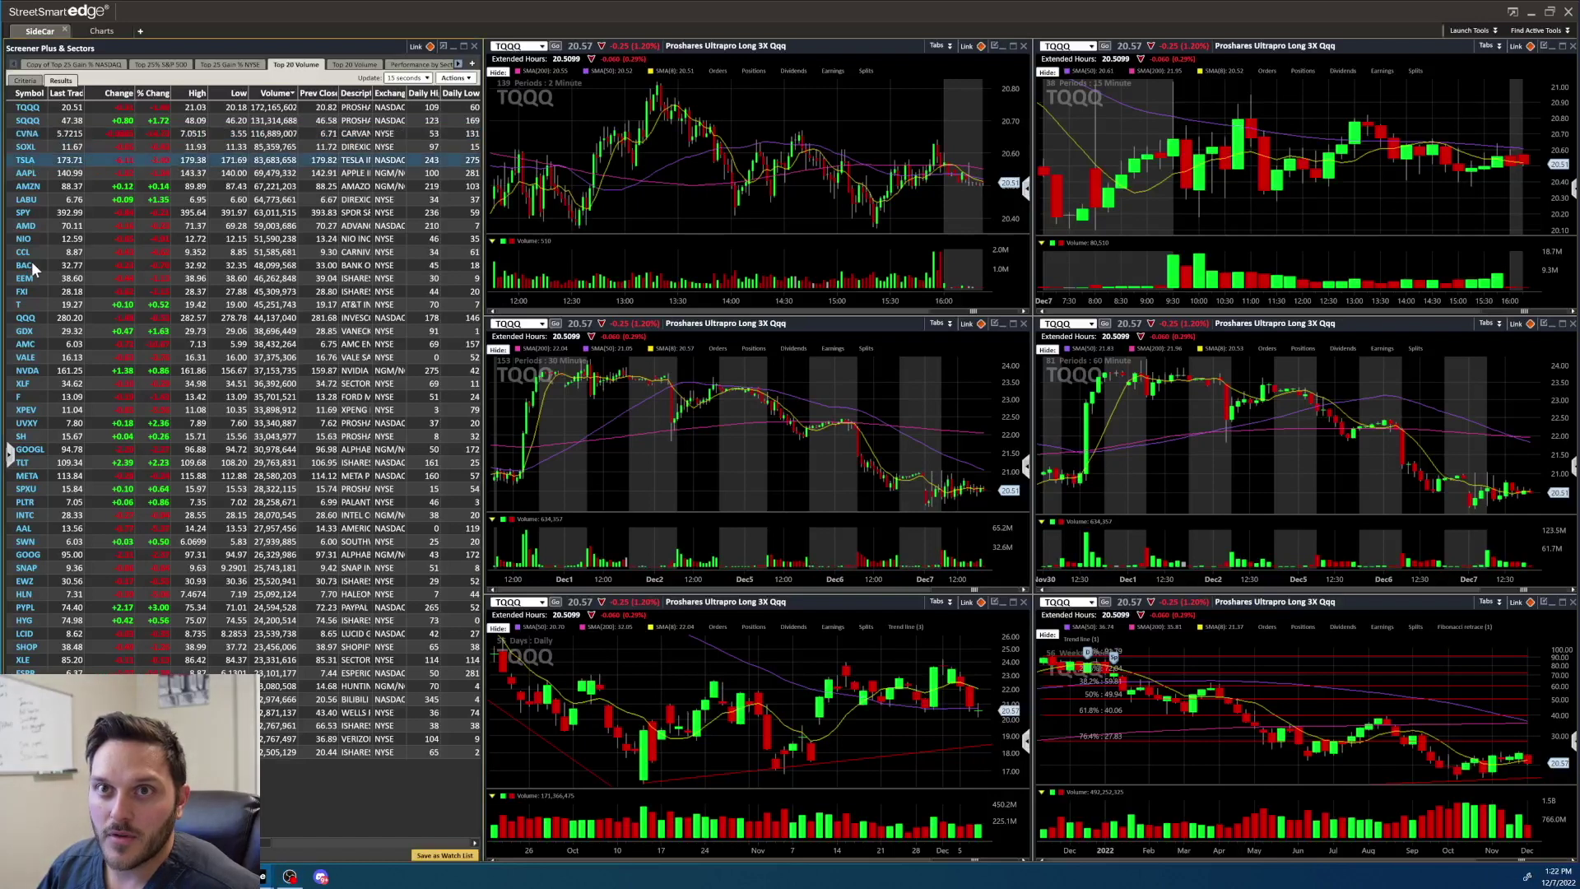
click(35, 360)
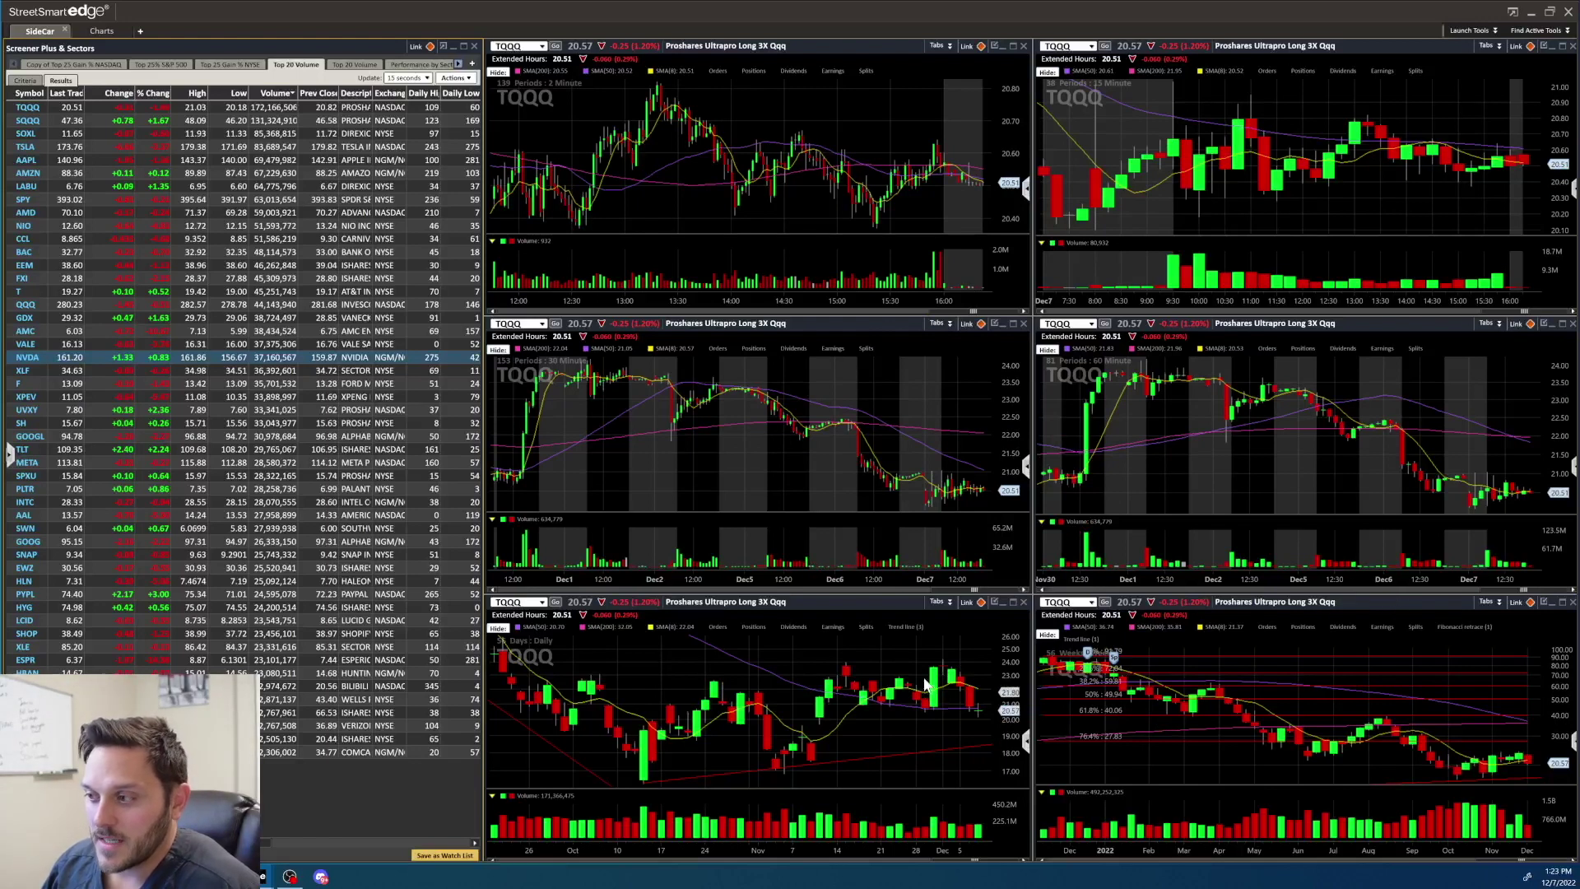
mouse_move(1389, 775)
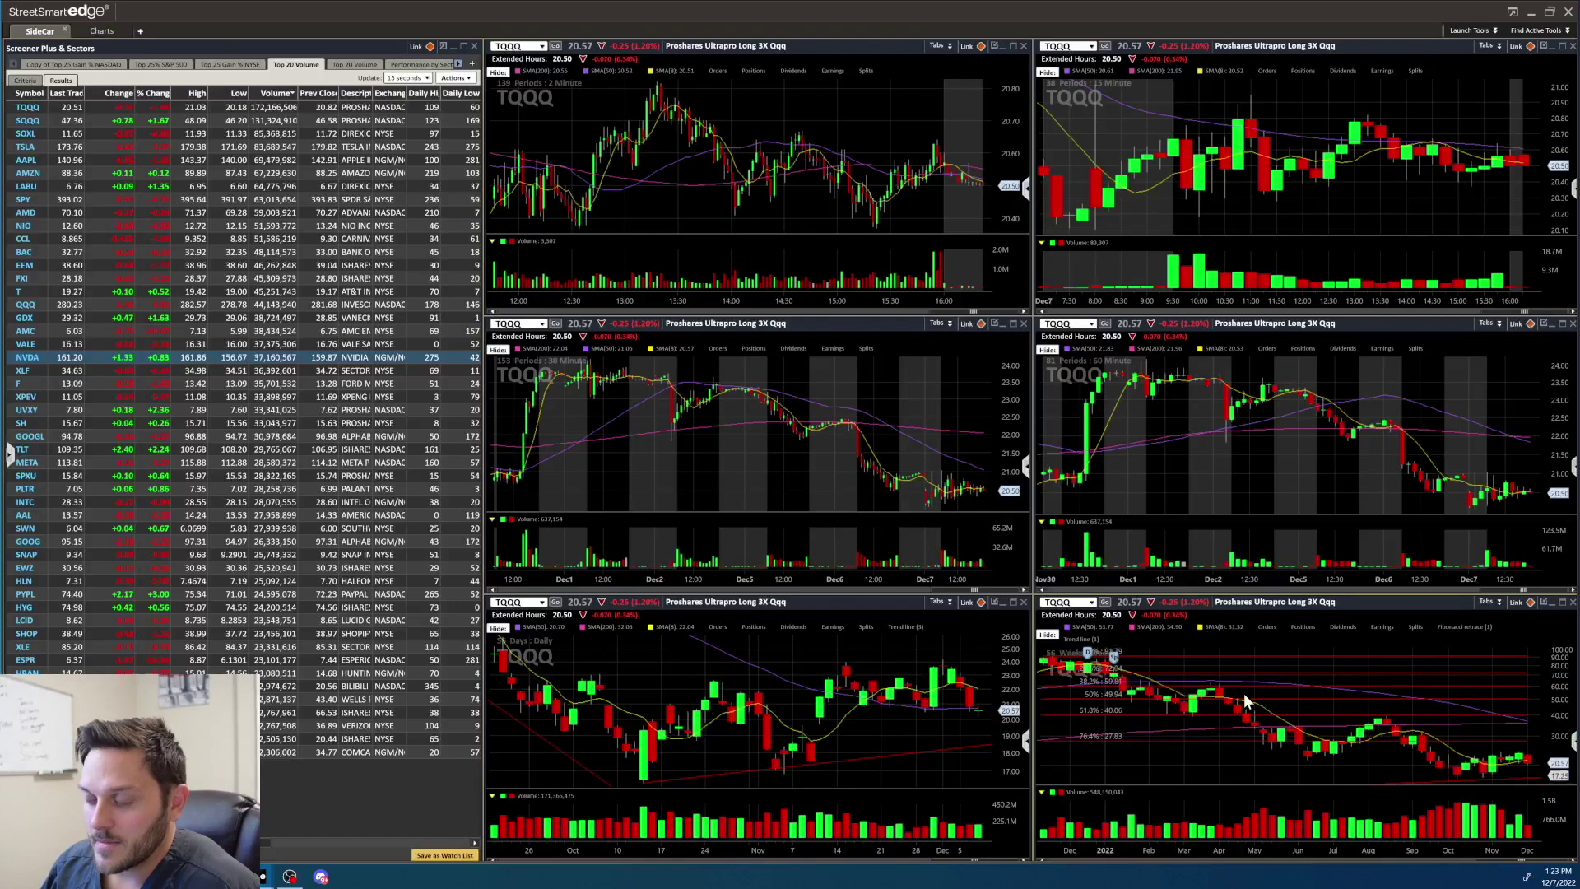
double_click(897, 599)
scroll(1113, 364, down, 2)
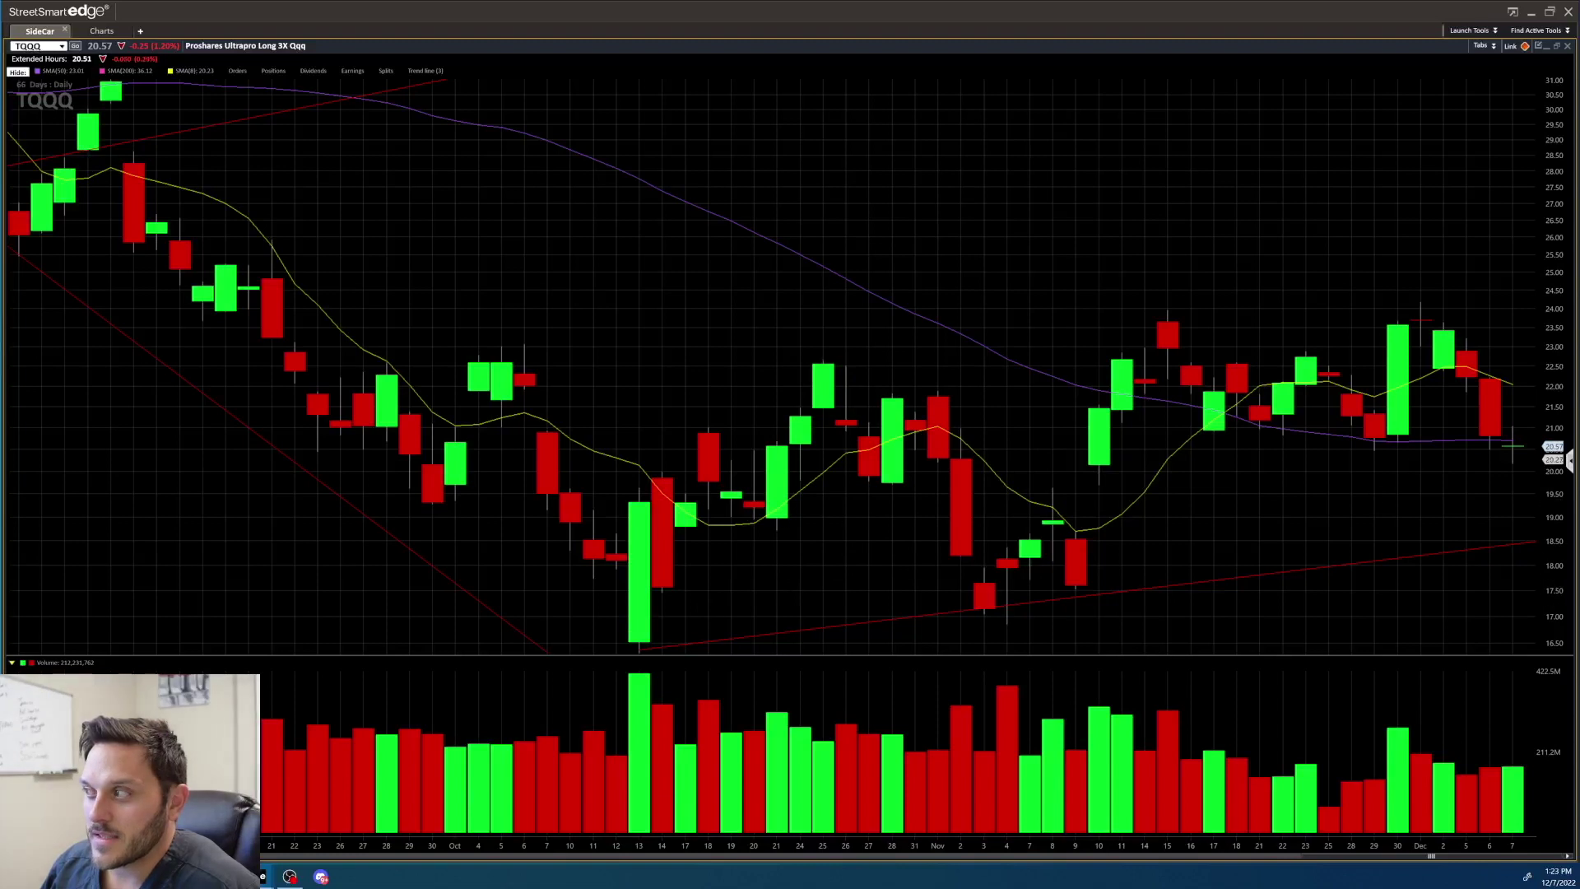
- Toggle the price data readout to check the Dec 5 candle's values
mouse_move(1433, 442)
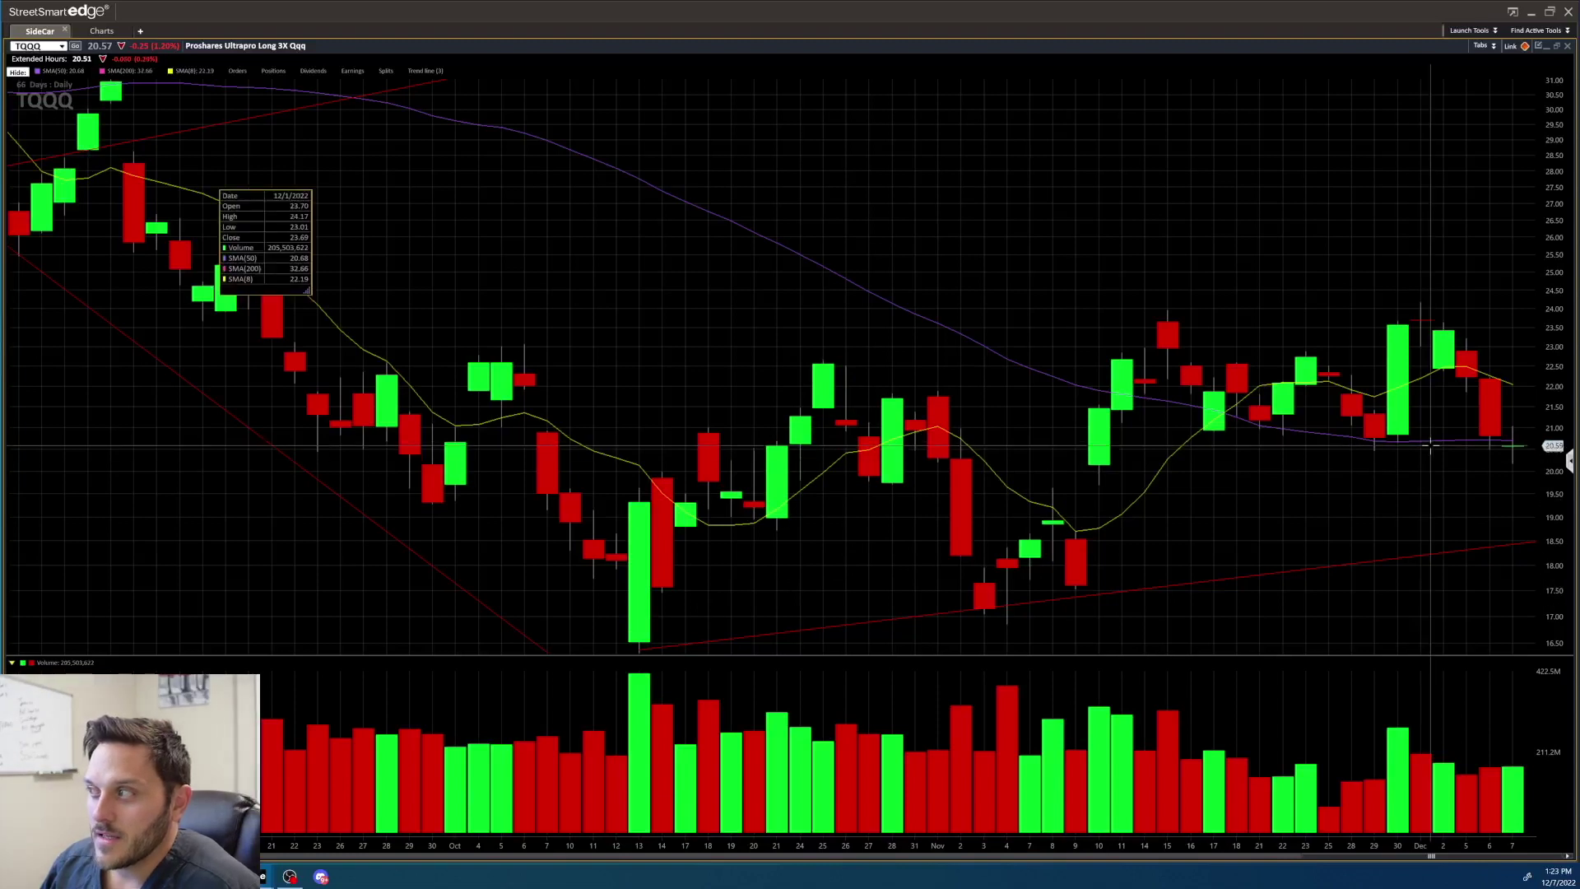
click(1486, 442)
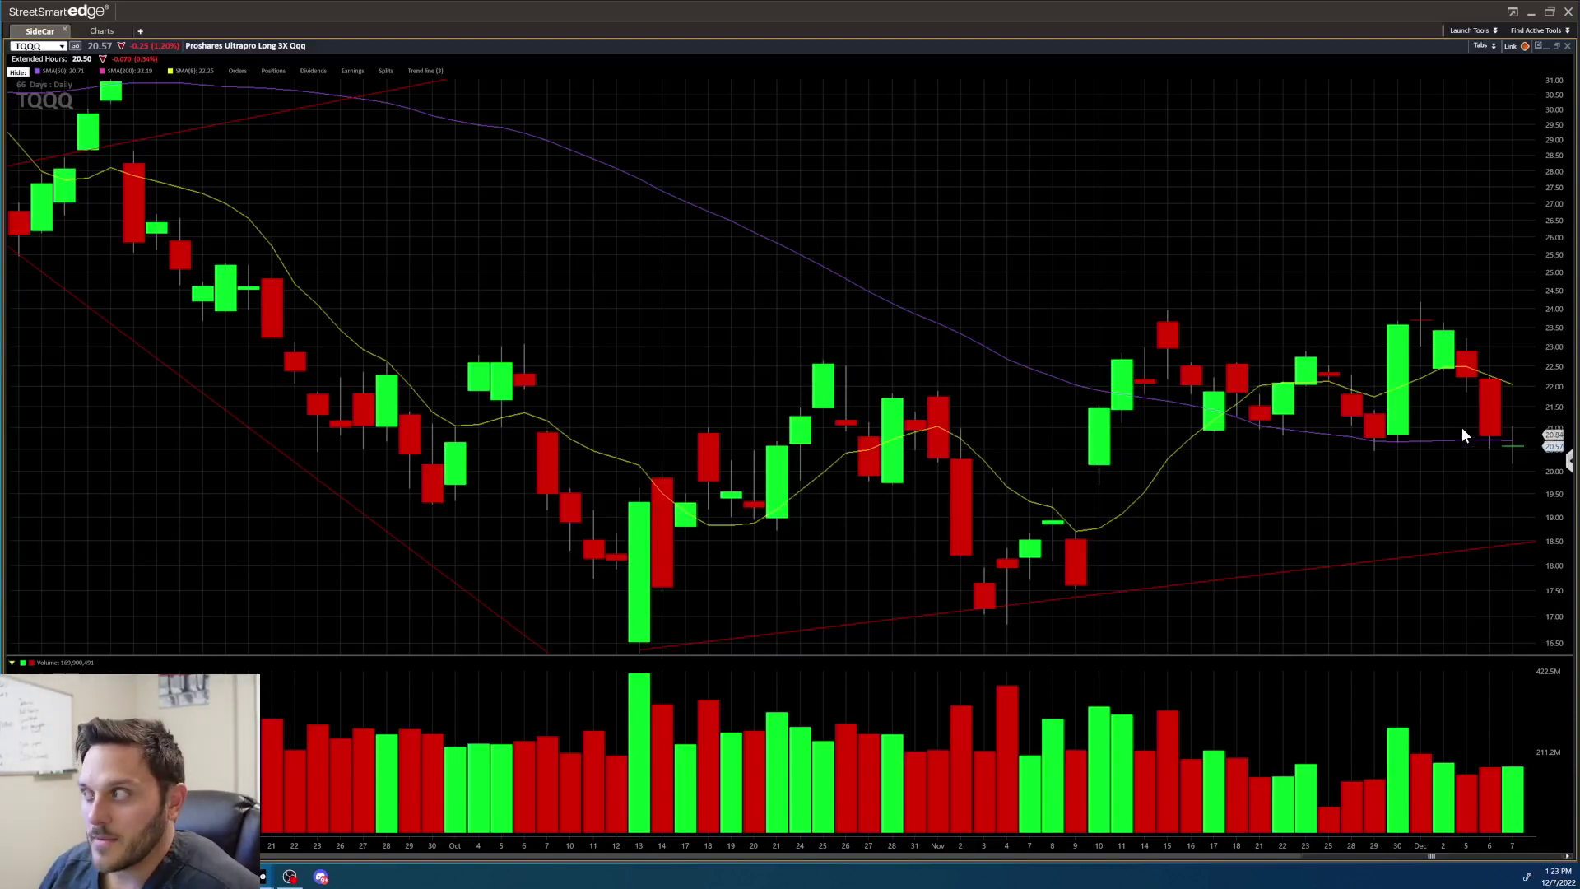
click(1461, 427)
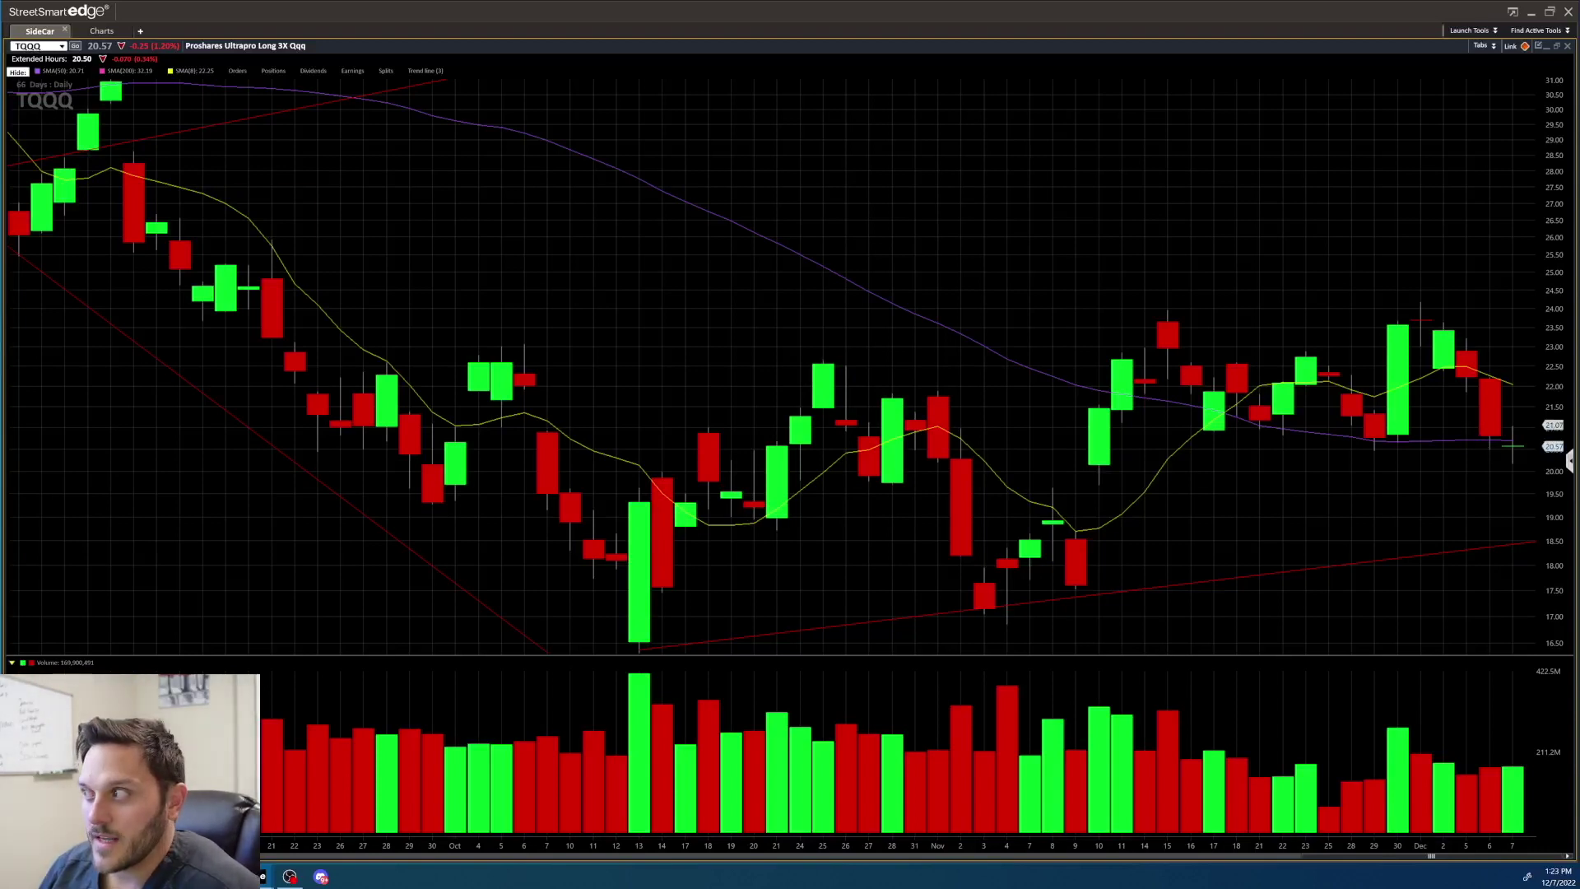
click(1458, 446)
click(1448, 470)
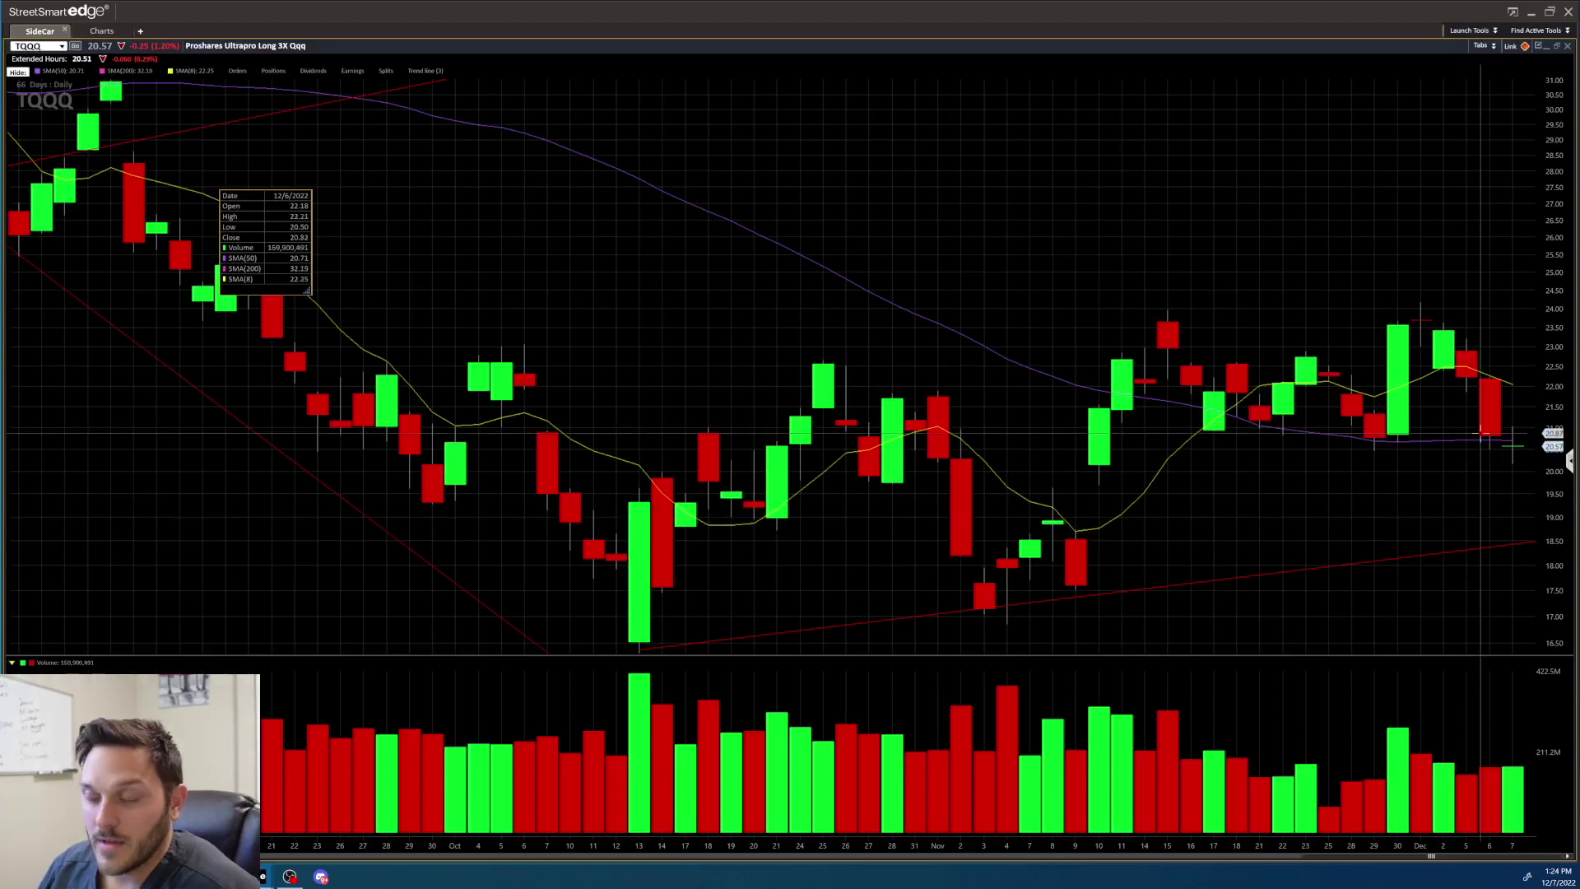
- Zoom the TQQQ daily chart out to about 921 days, then restore the six-chart layout
scroll(1390, 275, down, 5)
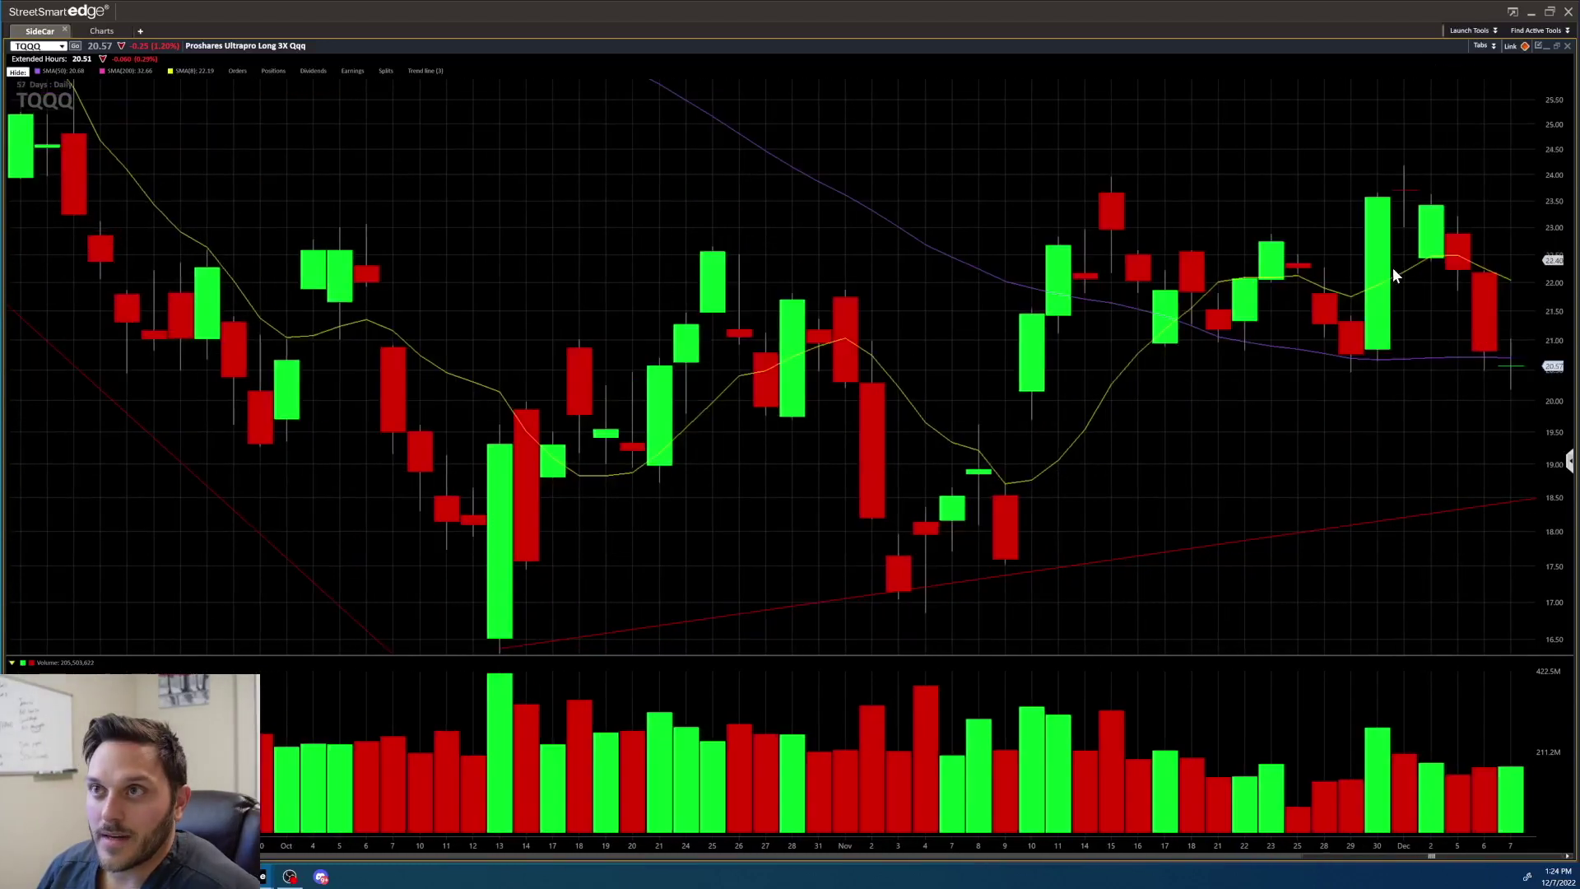
scroll(1386, 275, down, 8)
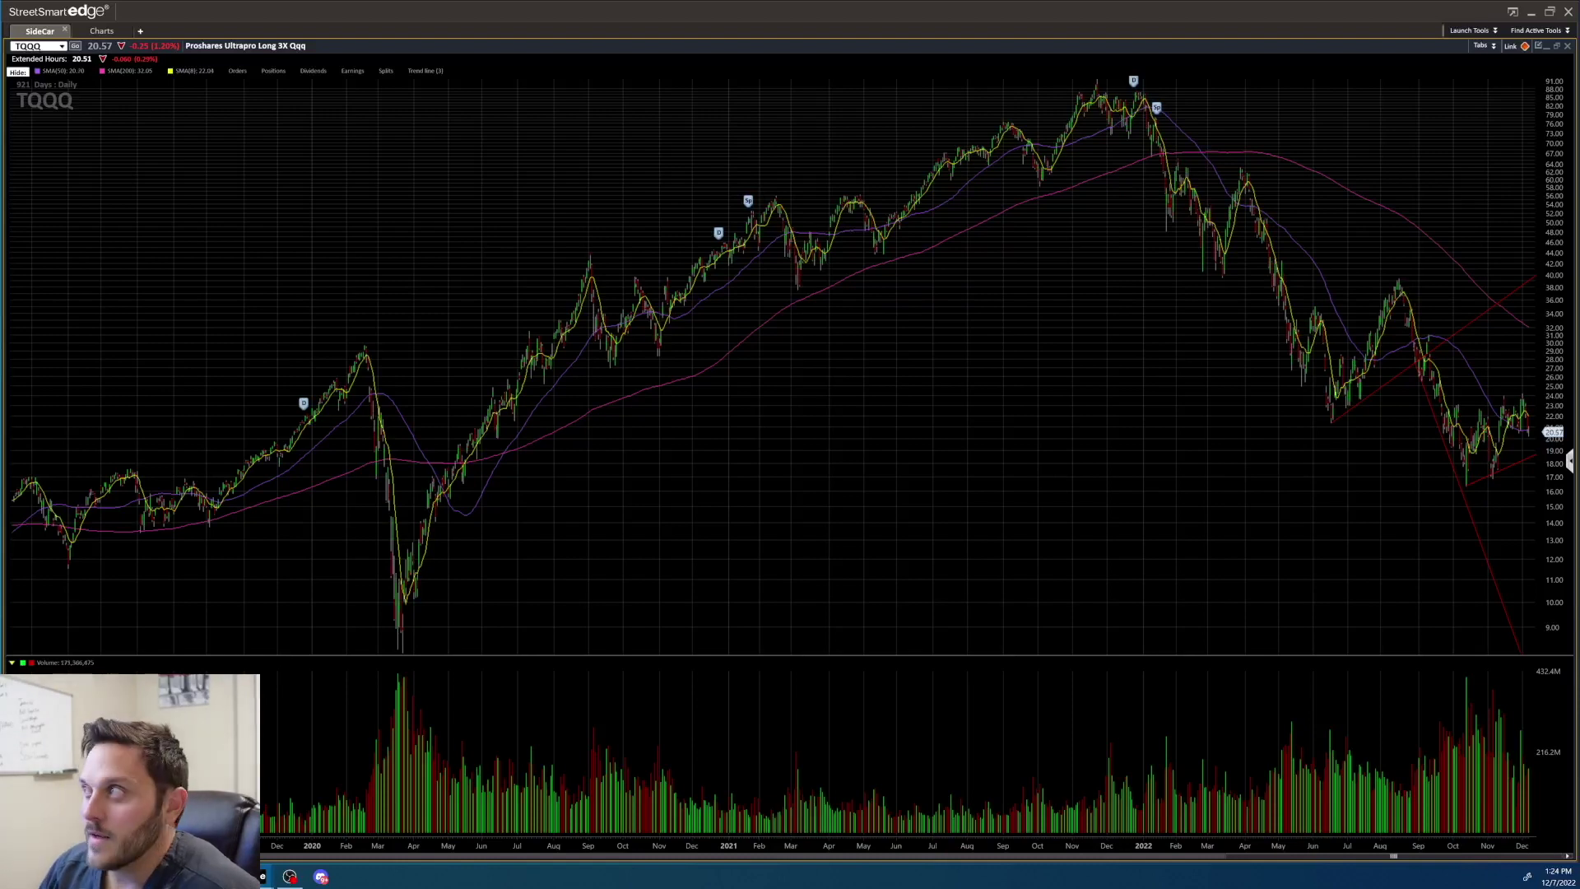
click(1556, 47)
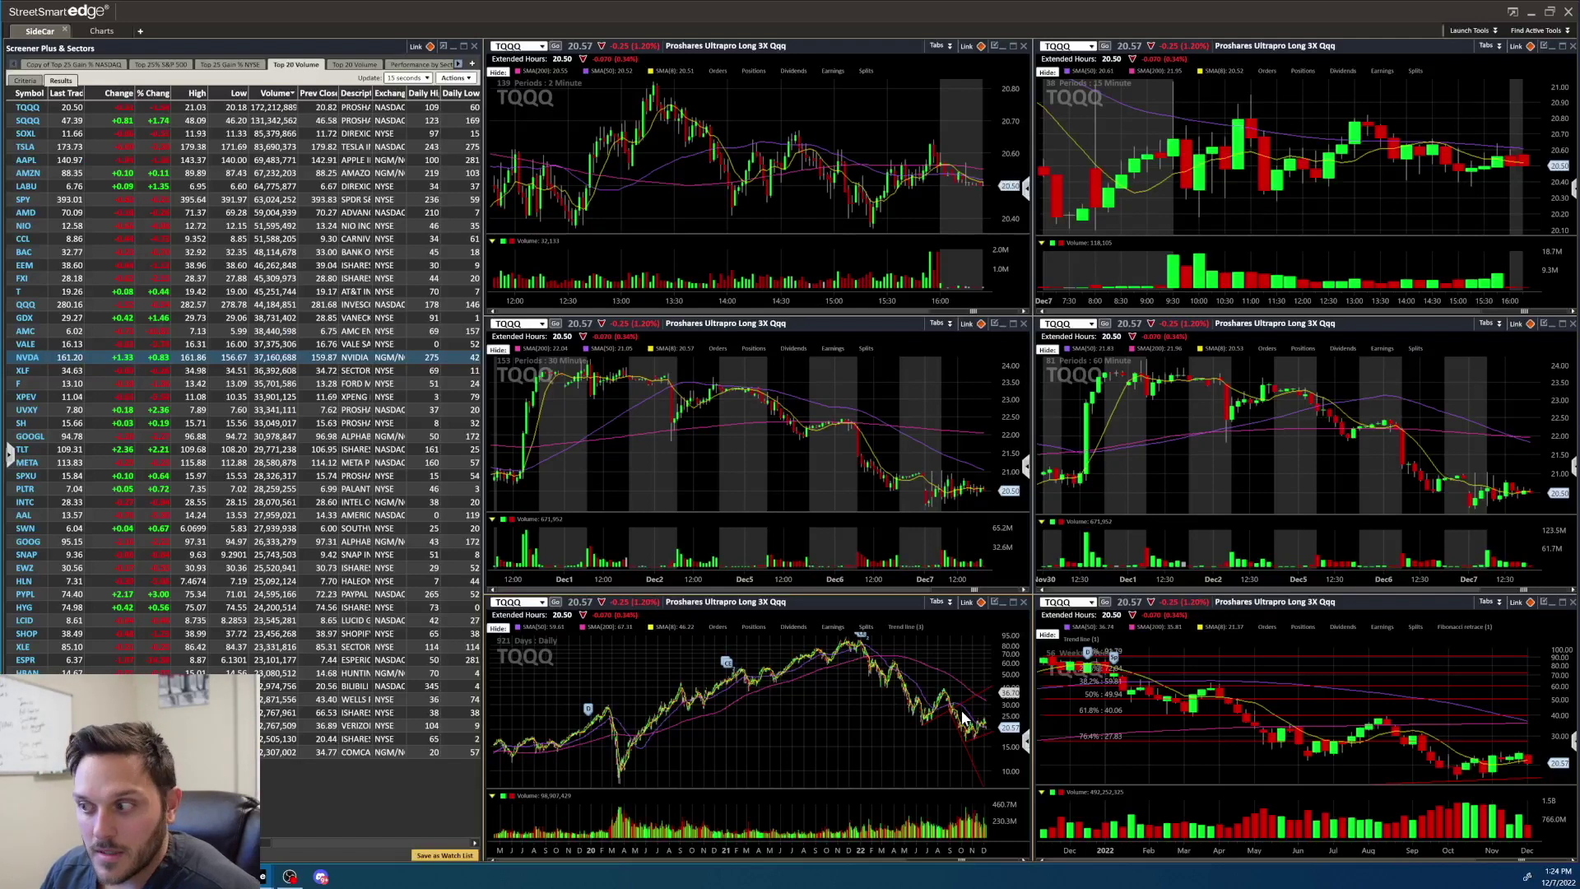
- Zoom the TQQQ daily chart in to about 110 days and load TSLA into all linked charts
scroll(916, 708, up, 3)
scroll(915, 704, up, 3)
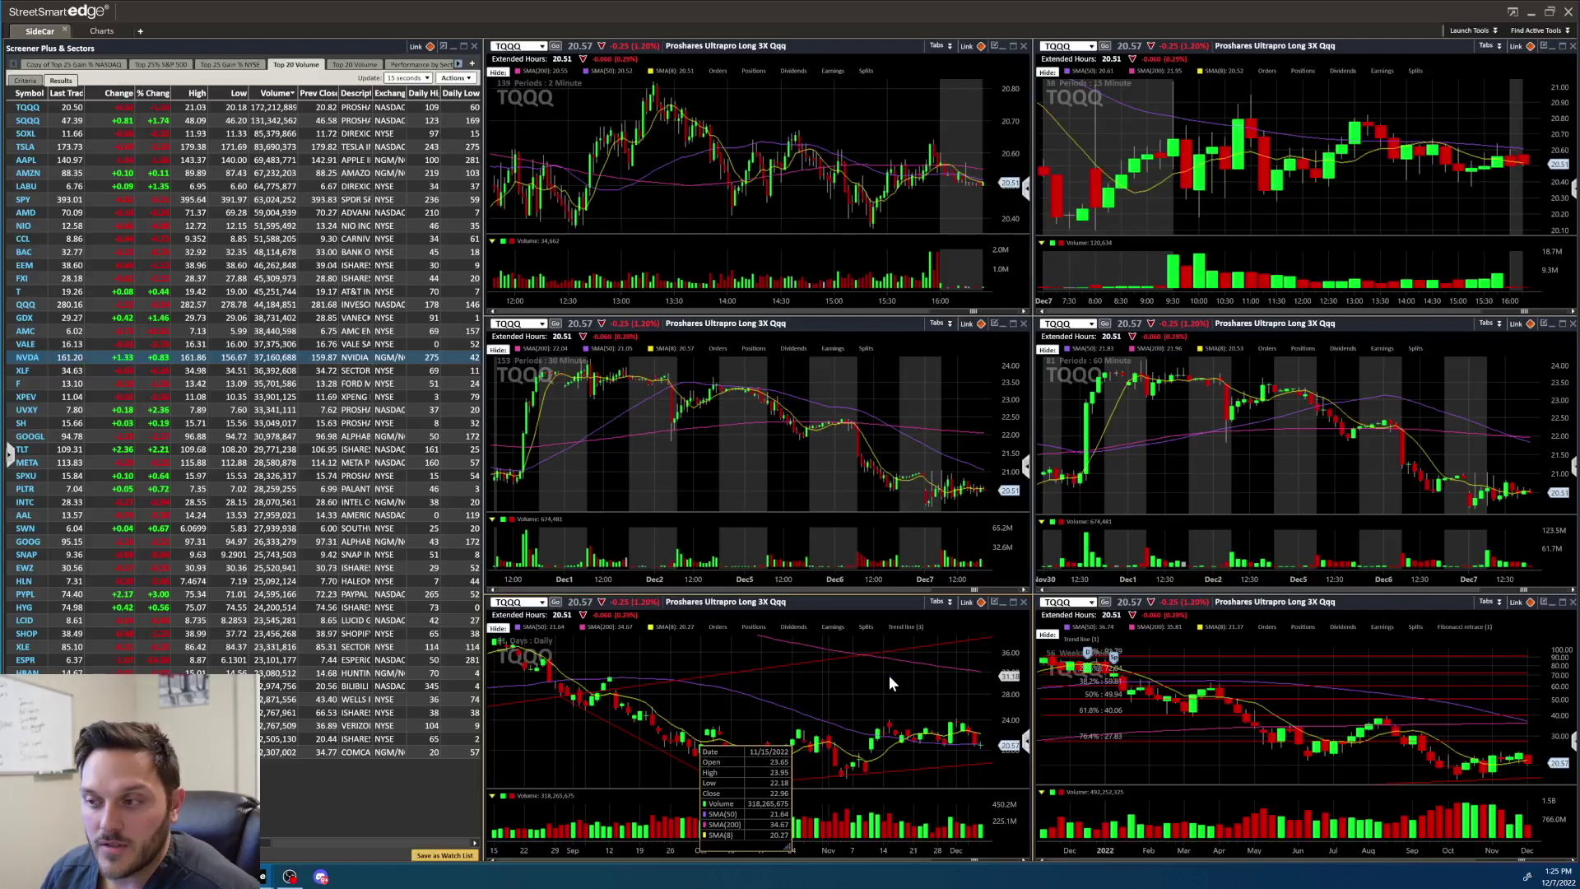
scroll(888, 675, down, 3)
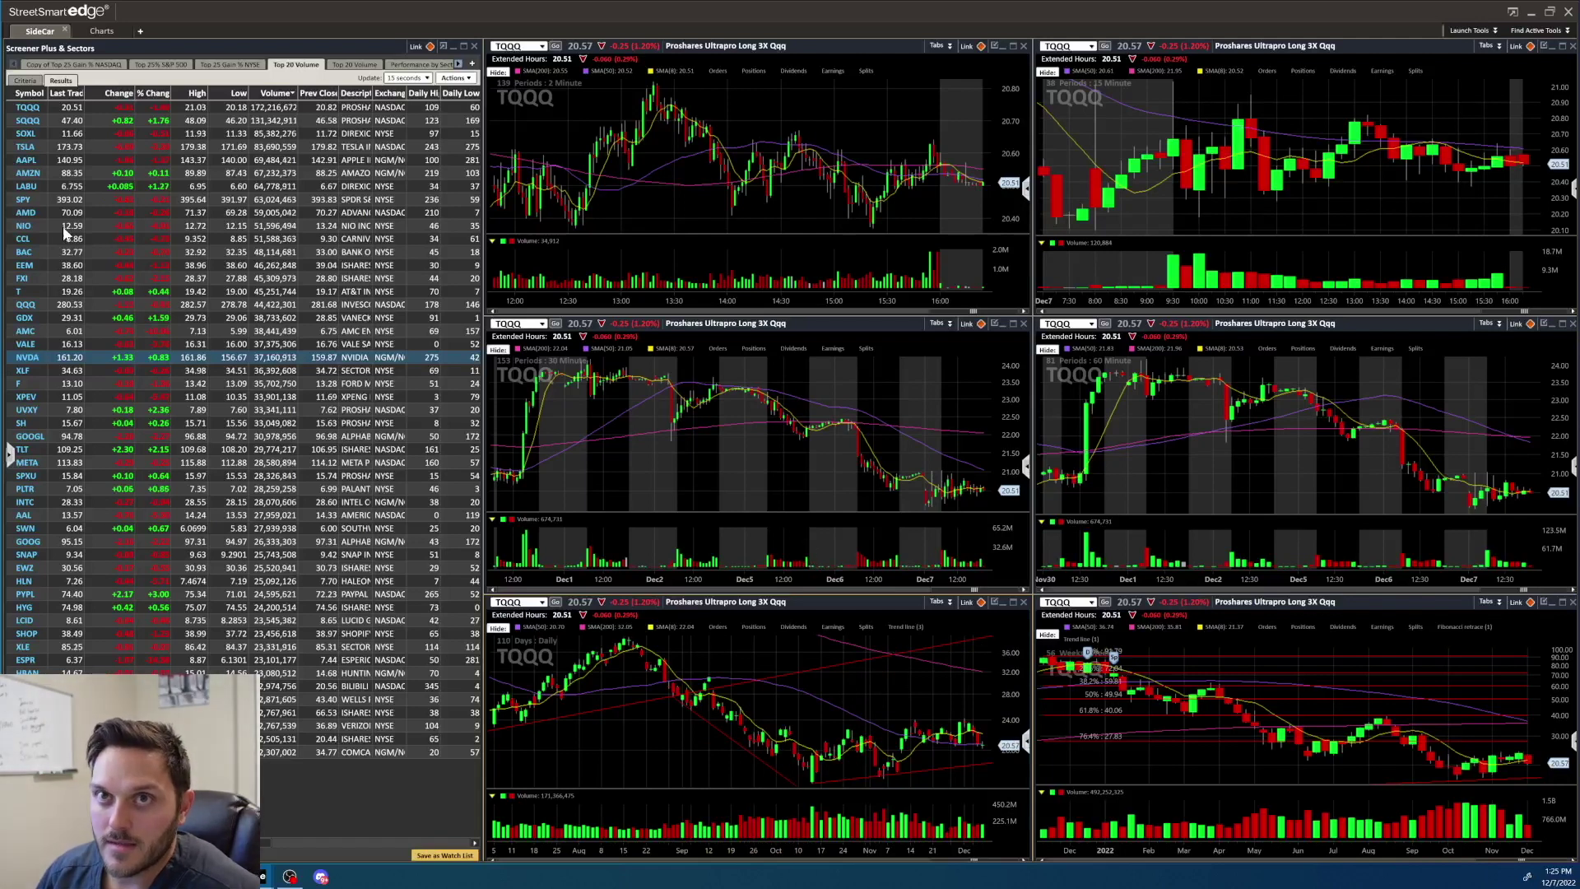
click(25, 148)
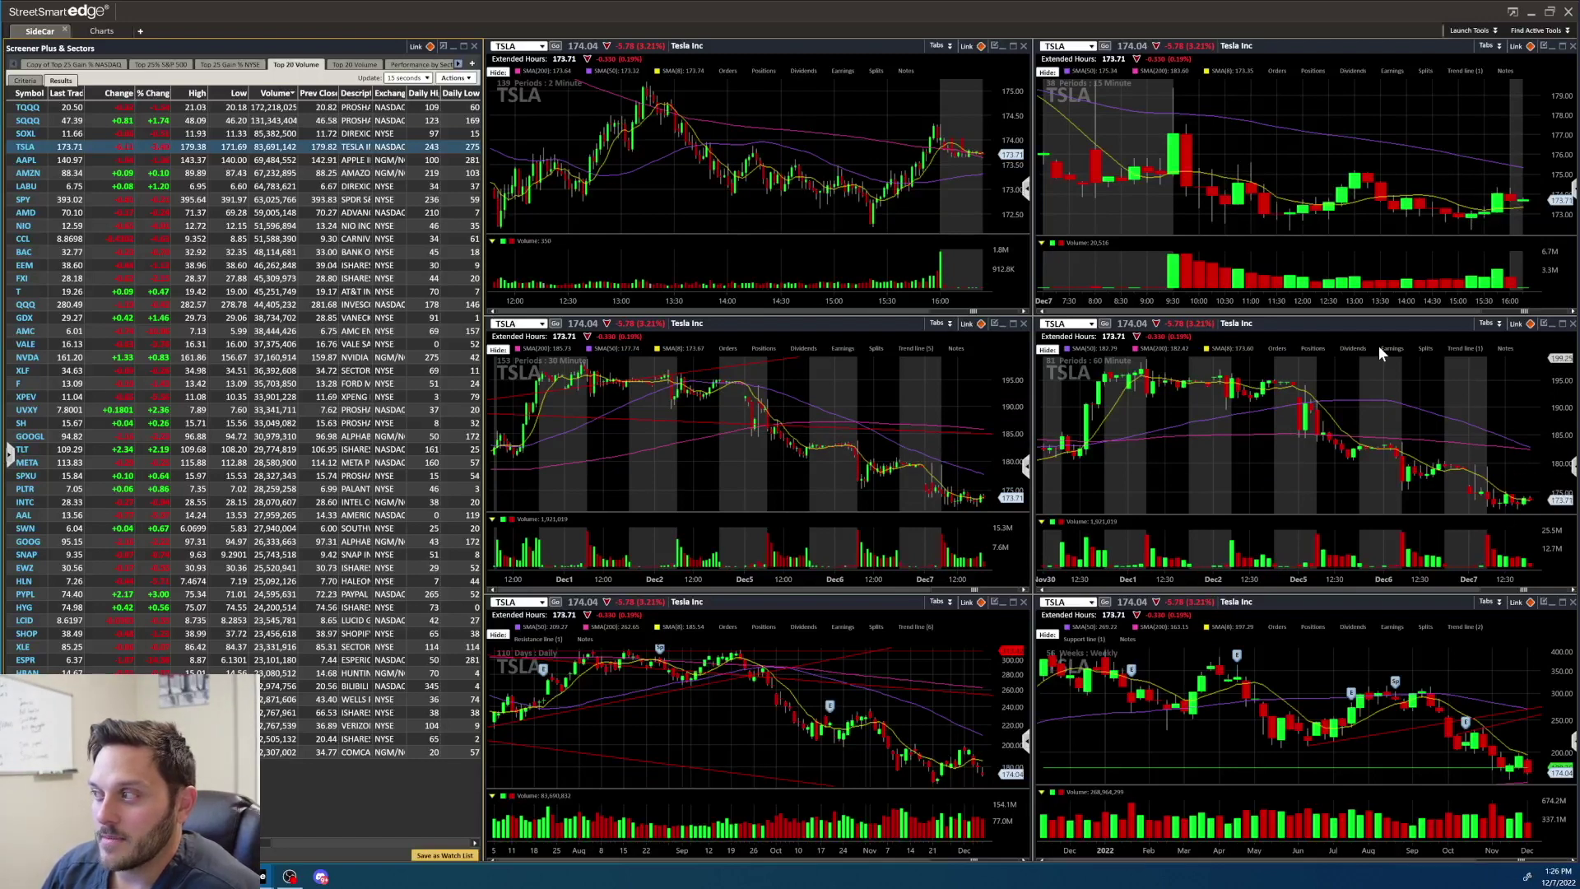
- Maximize the TSLA 60-minute chart and draw a snapping trend line along the latest lows
double_click(1358, 323)
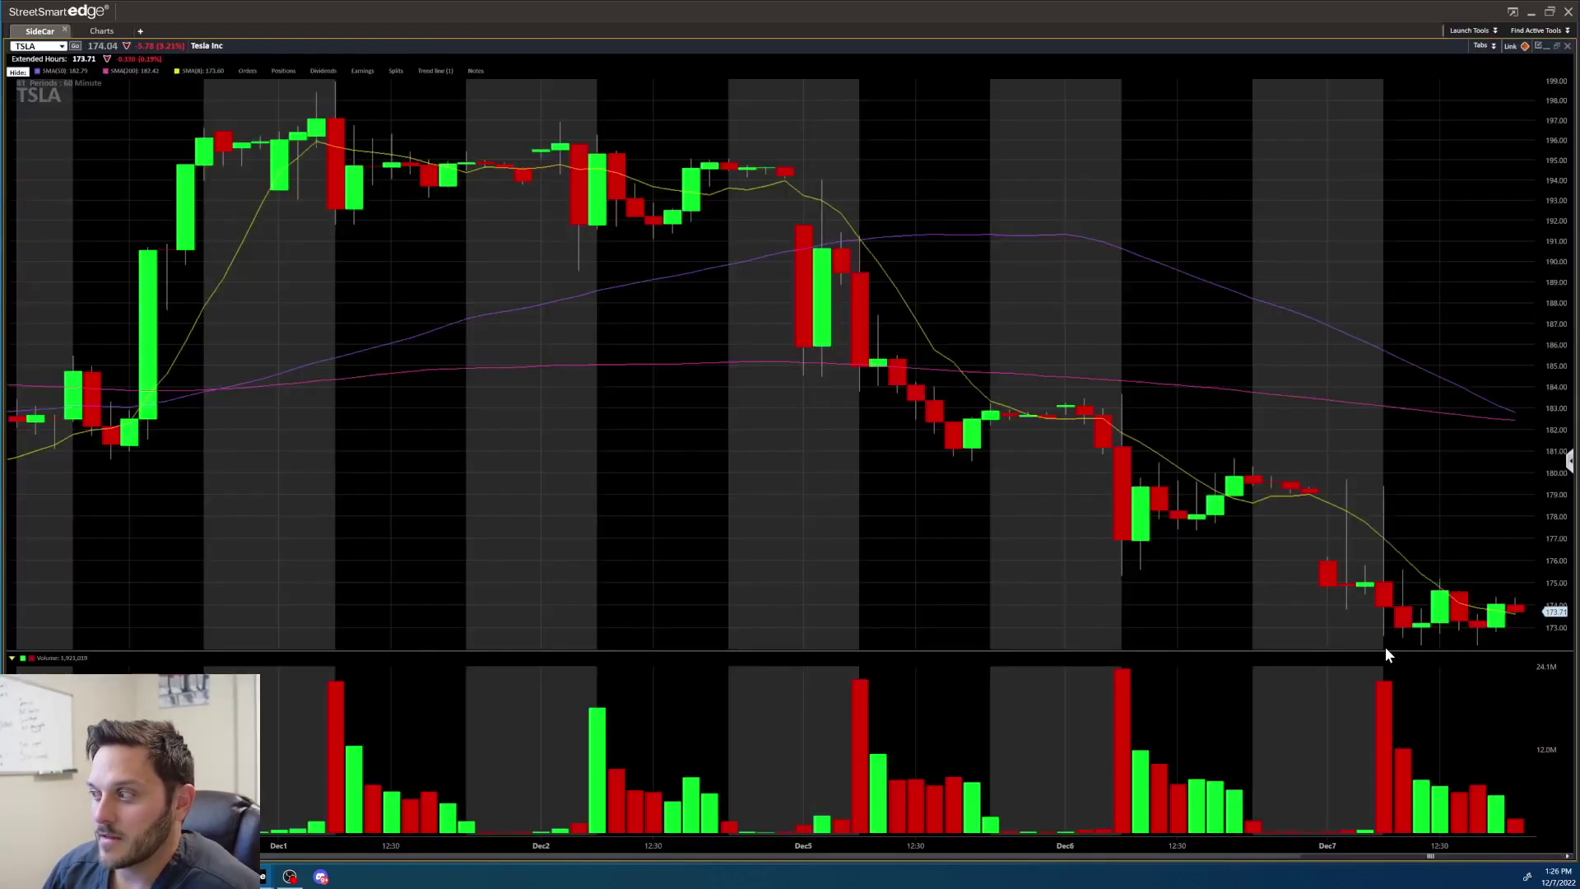
right_click(1359, 641)
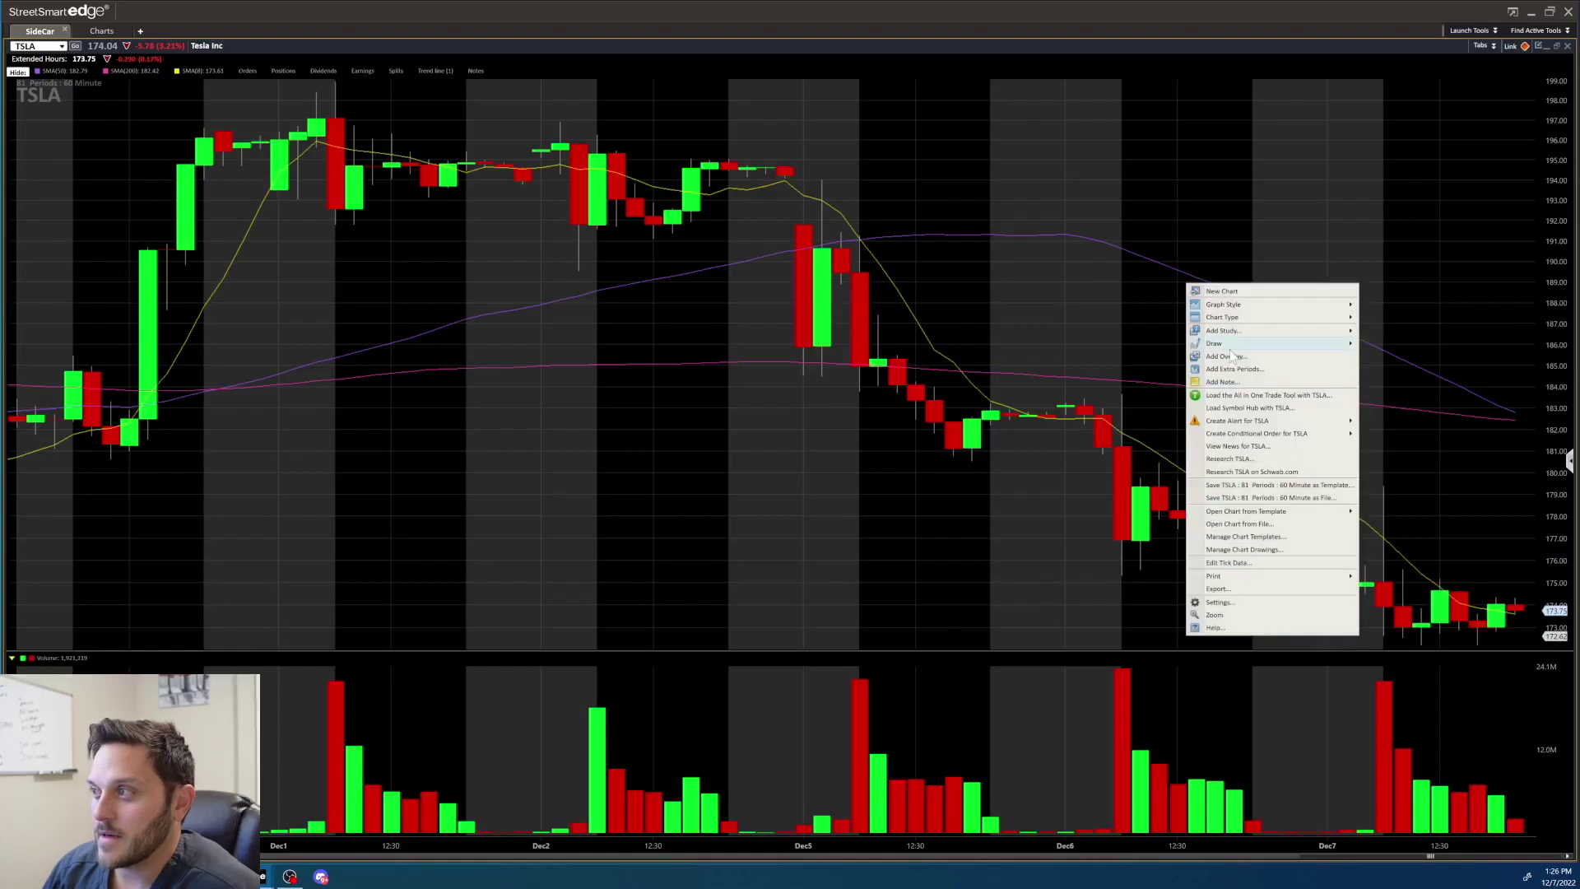
mouse_move(1228, 346)
click(1152, 406)
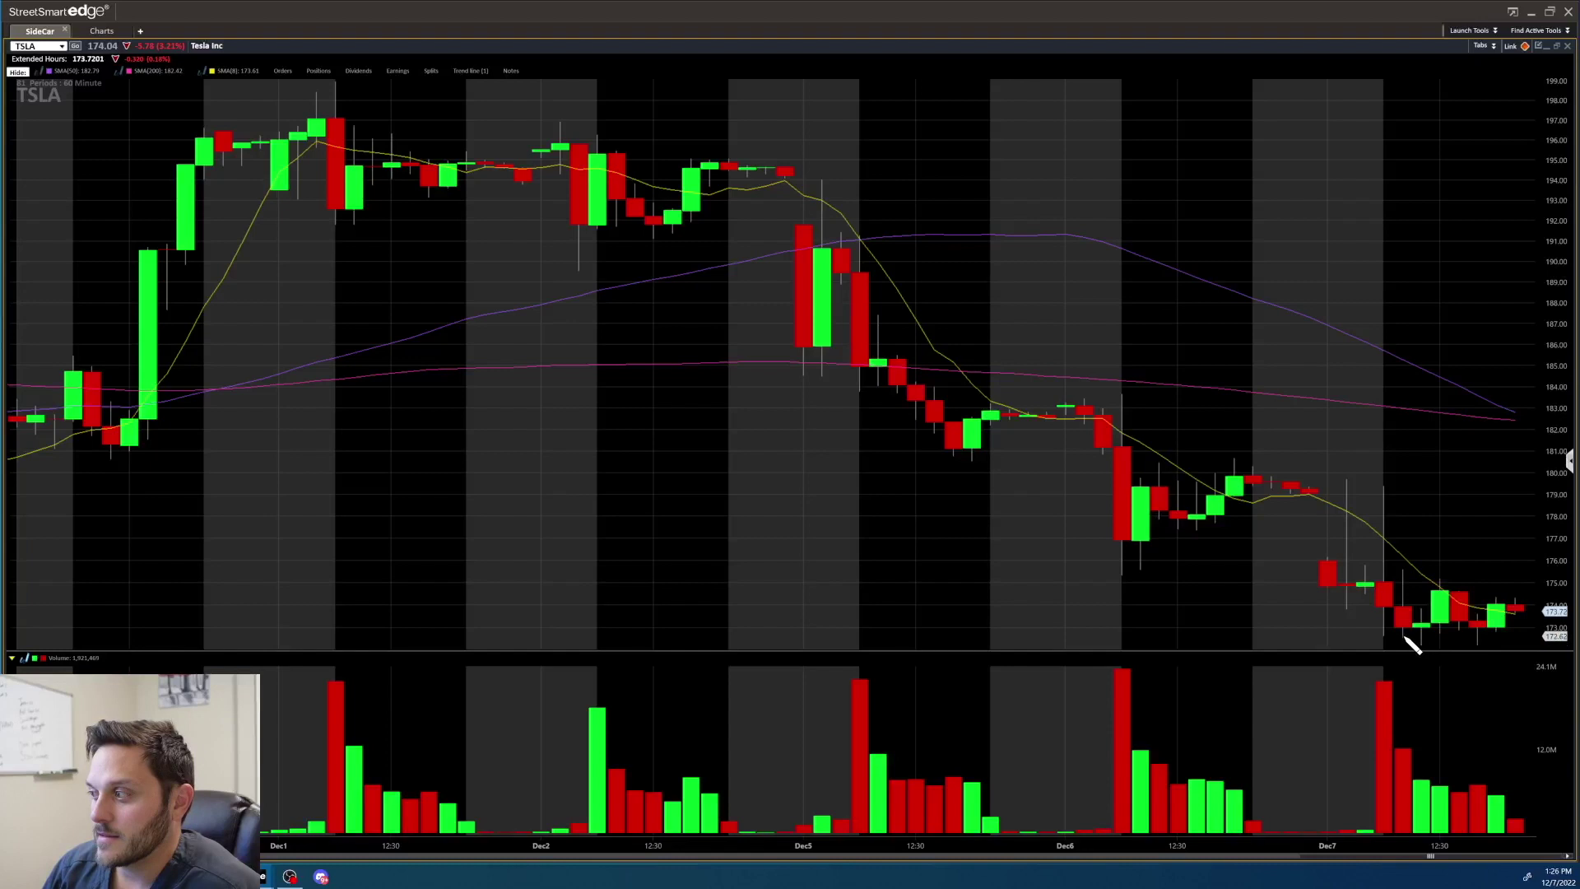
drag(1404, 636, 1532, 629)
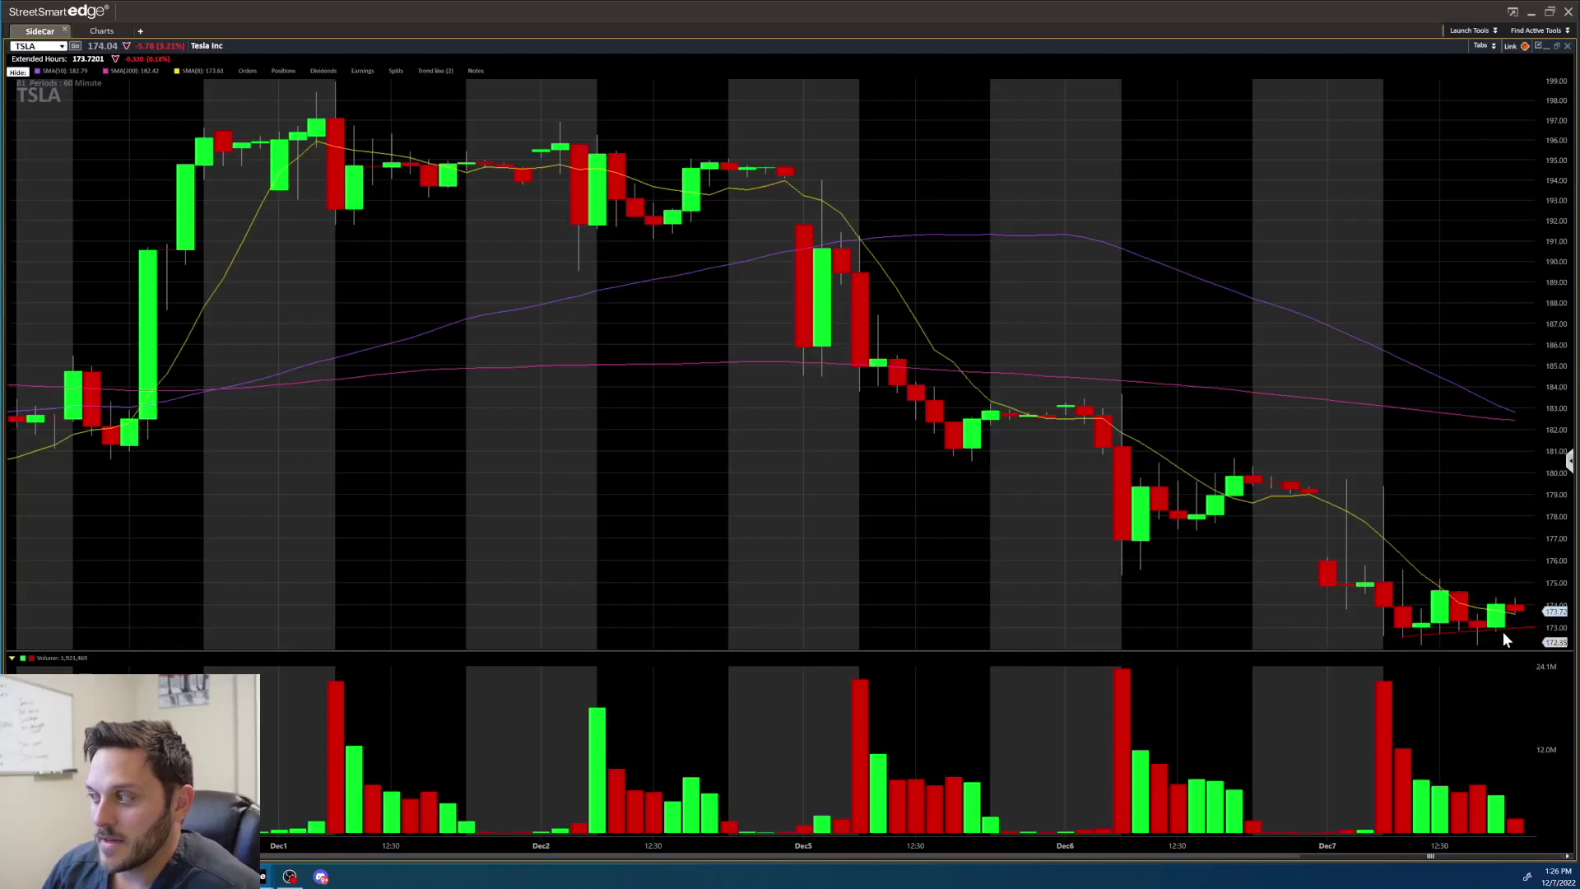
- Draw a second red trend line from the Dec 7 10:30 bar to 16:00, then zoom out to Nov 29
right_click(1267, 614)
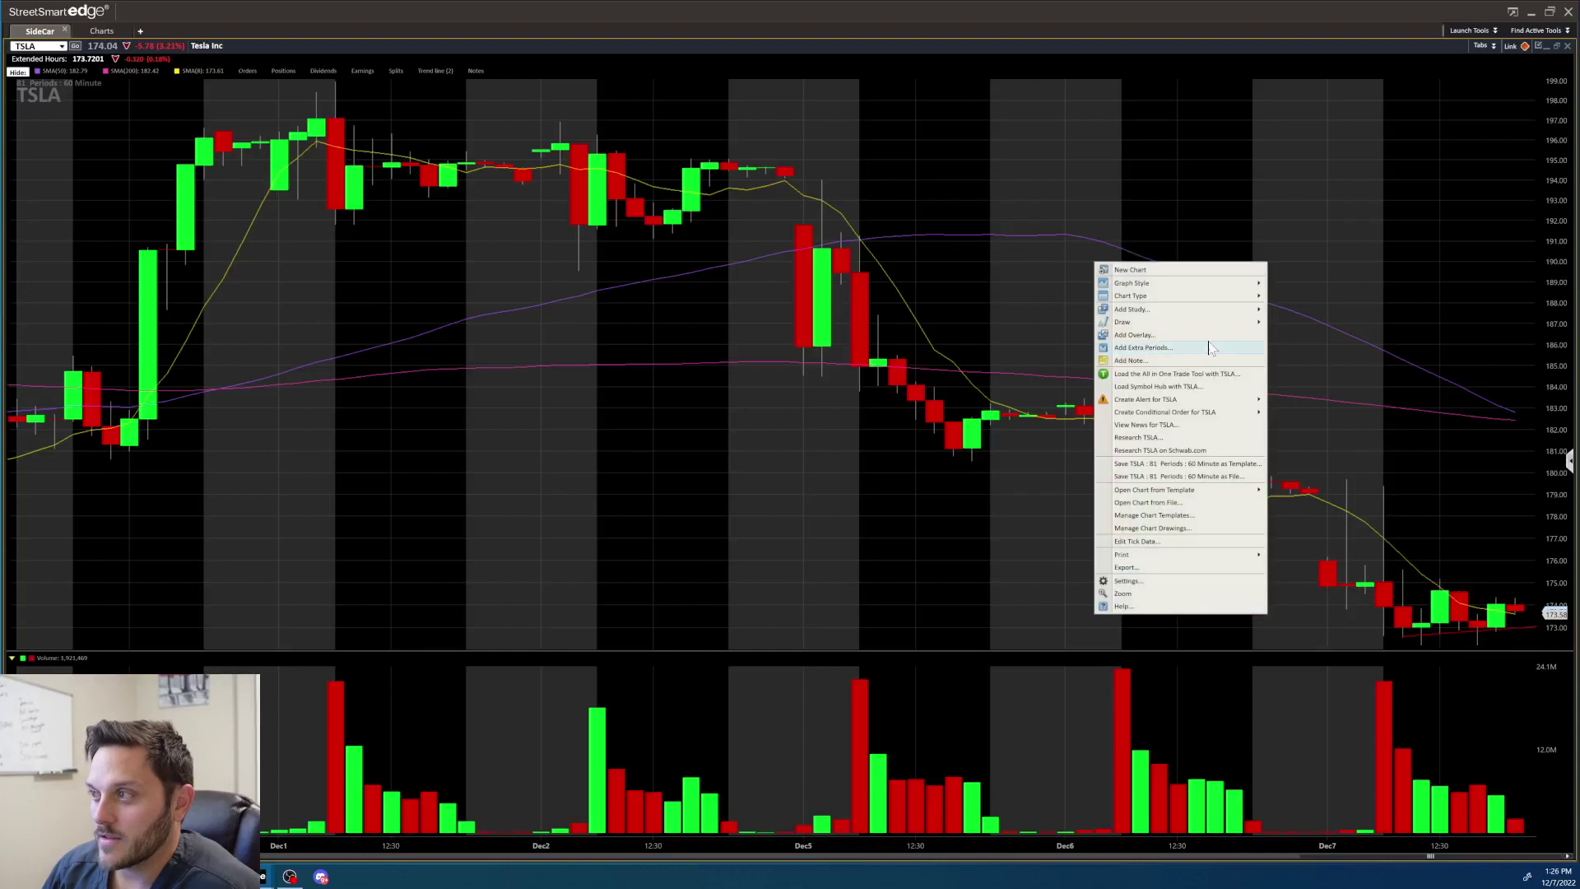
mouse_move(1187, 323)
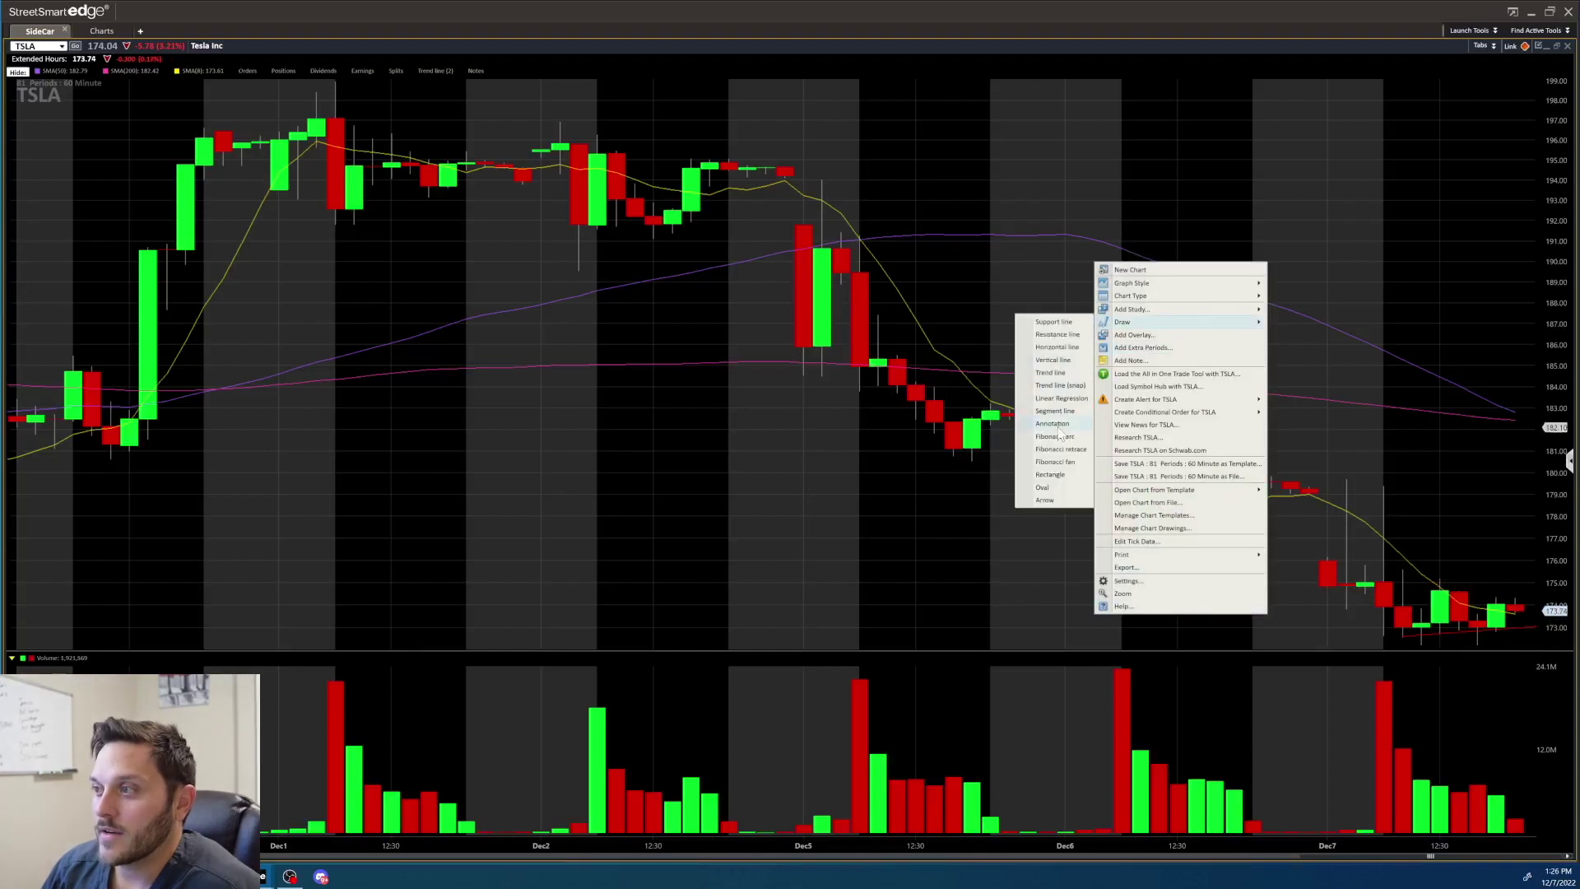
click(1064, 385)
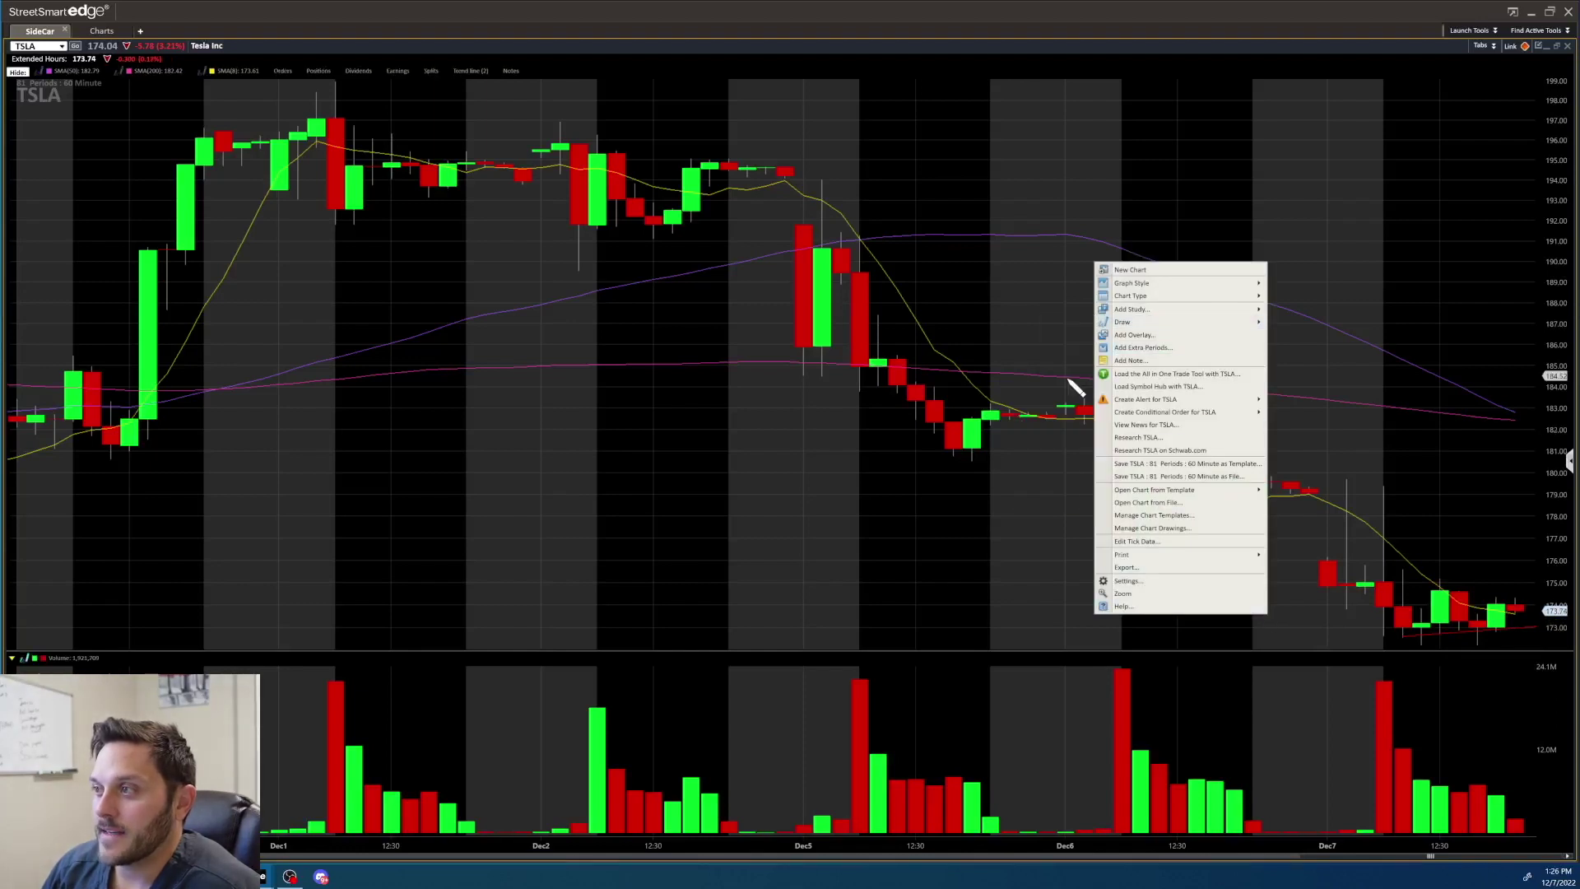
click(1407, 570)
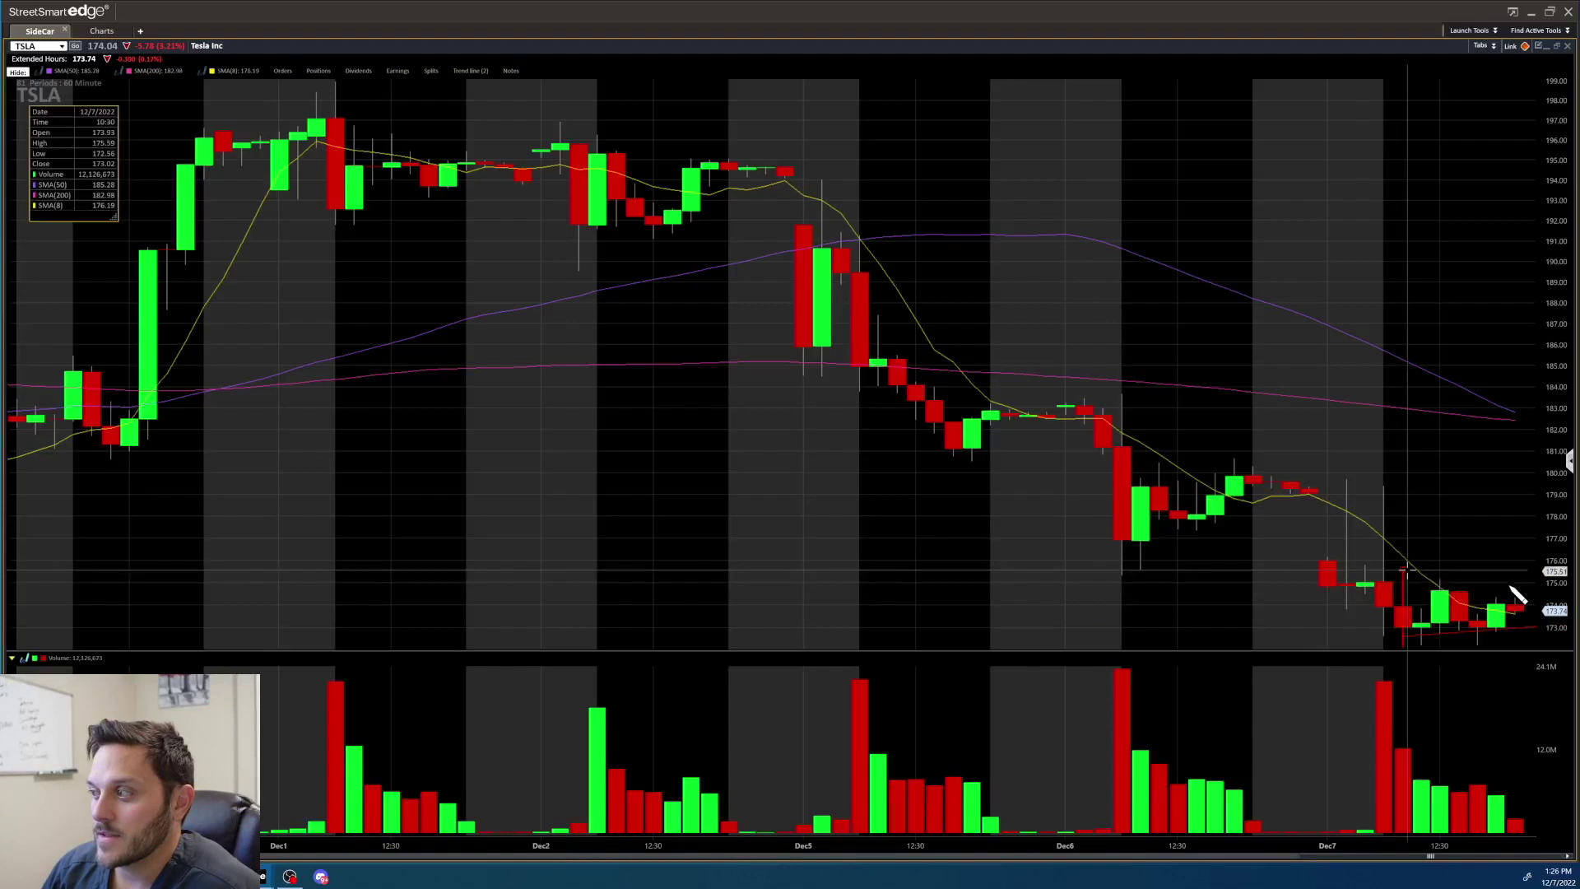
drag(1511, 587, 1522, 599)
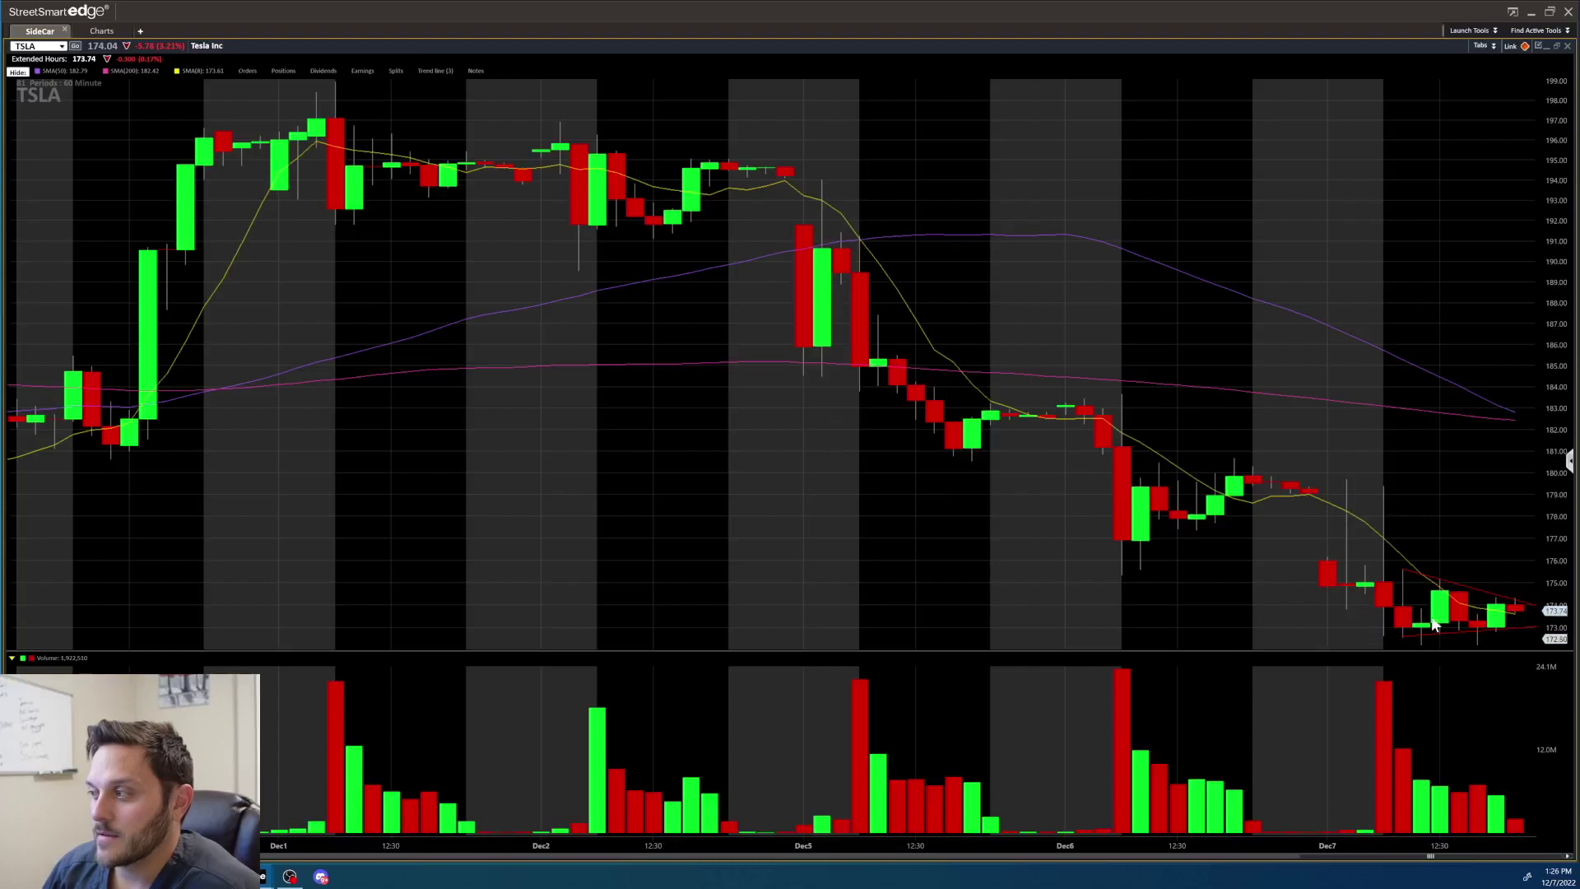
drag(1485, 580, 1496, 435)
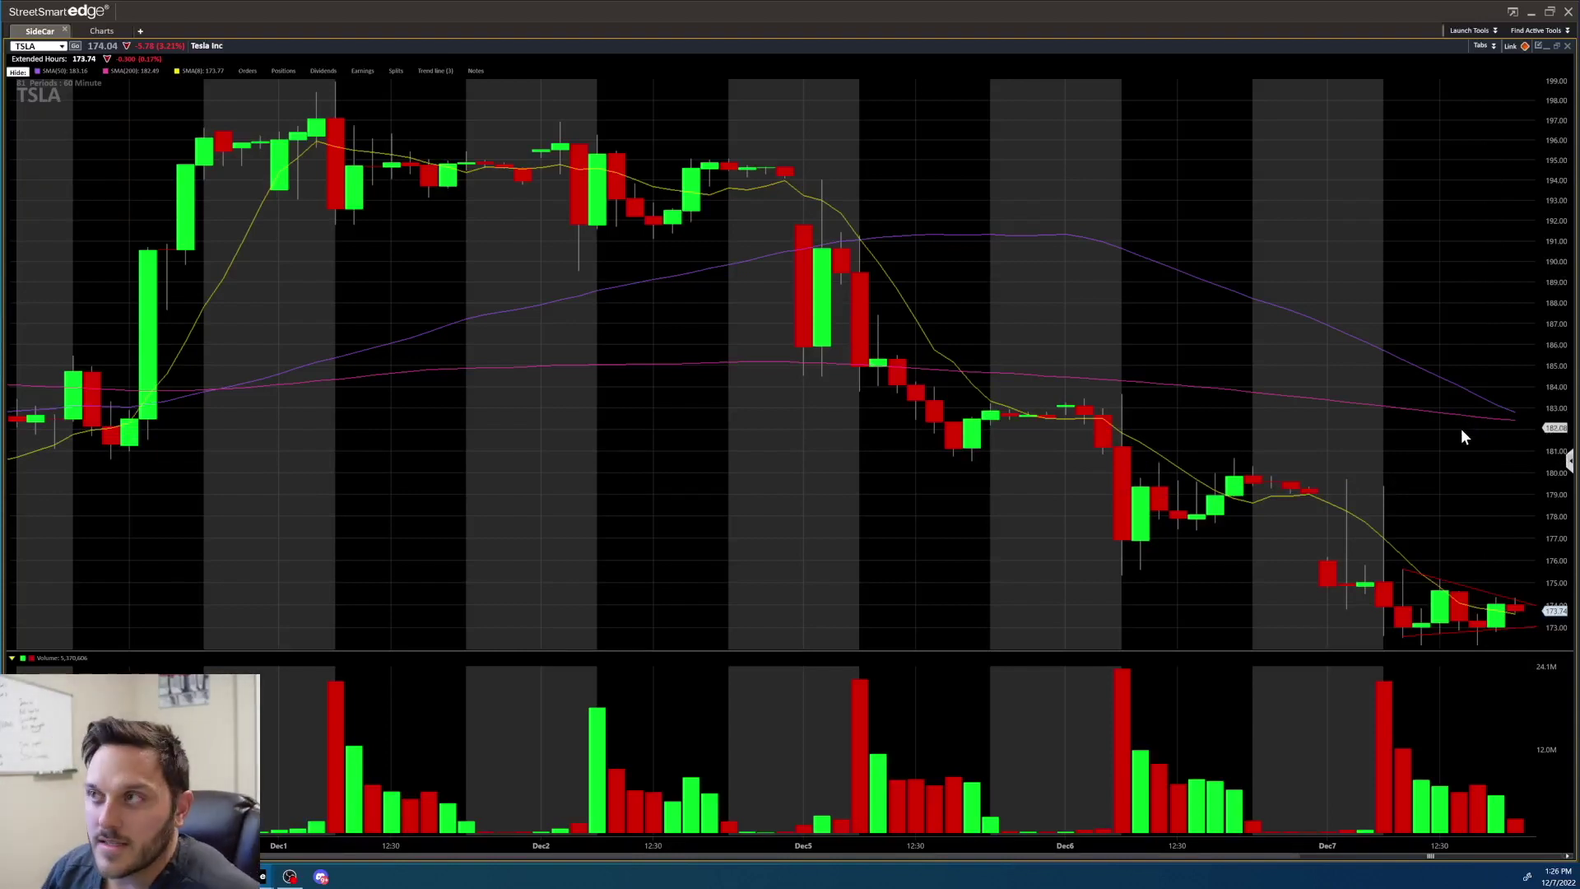
scroll(1463, 428, down, 3)
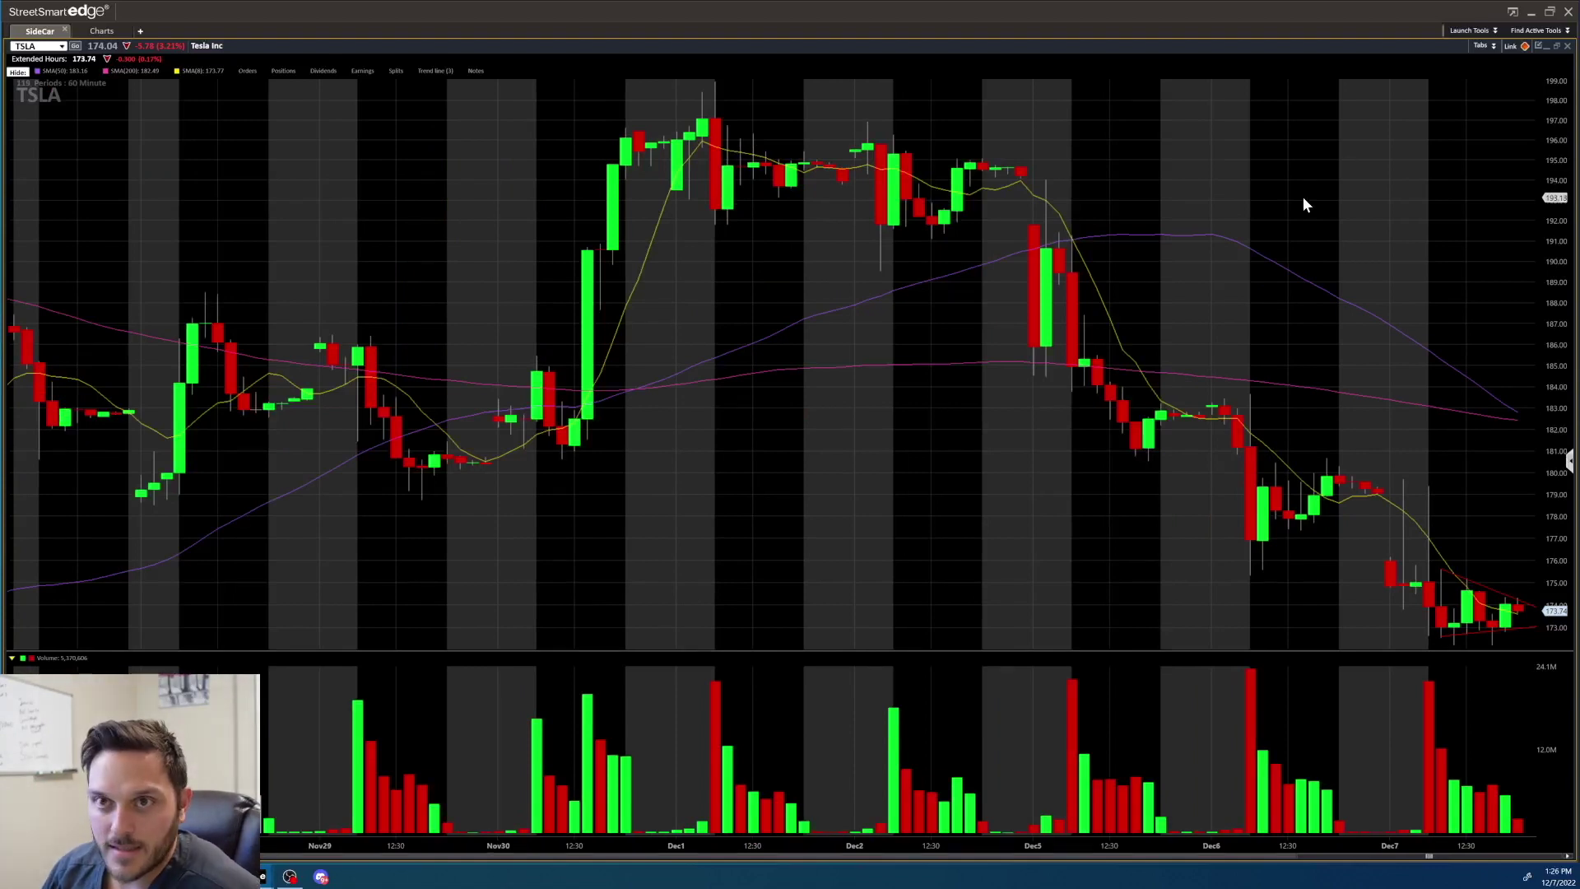
- Return to the six-chart TSLA grid and scroll through its charts
click(1555, 48)
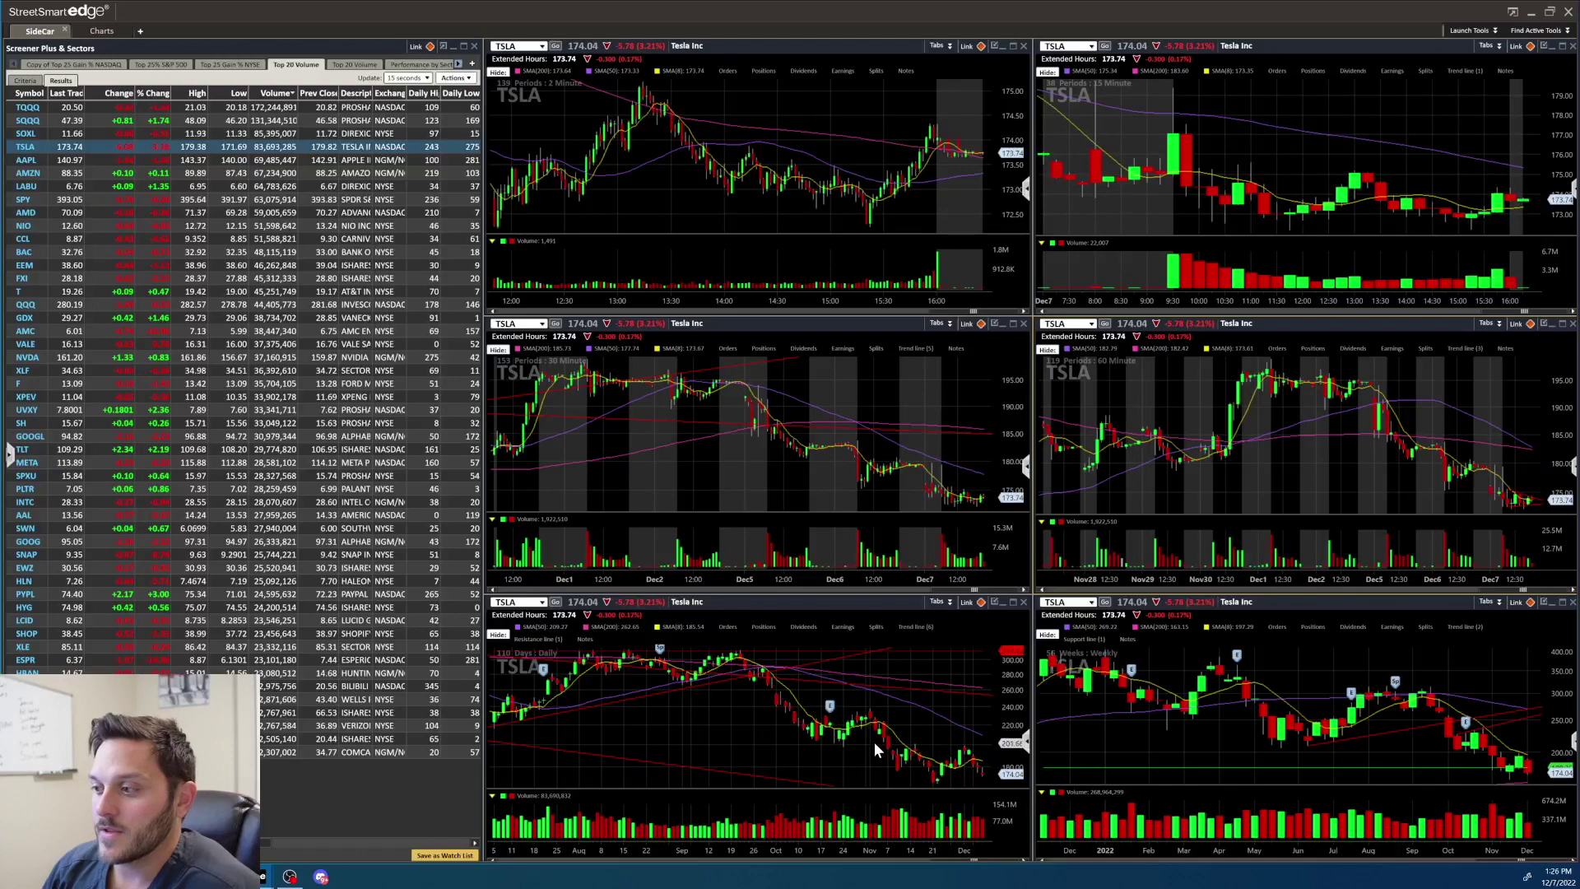
scroll(877, 750, down, 3)
scroll(1461, 763, down, 3)
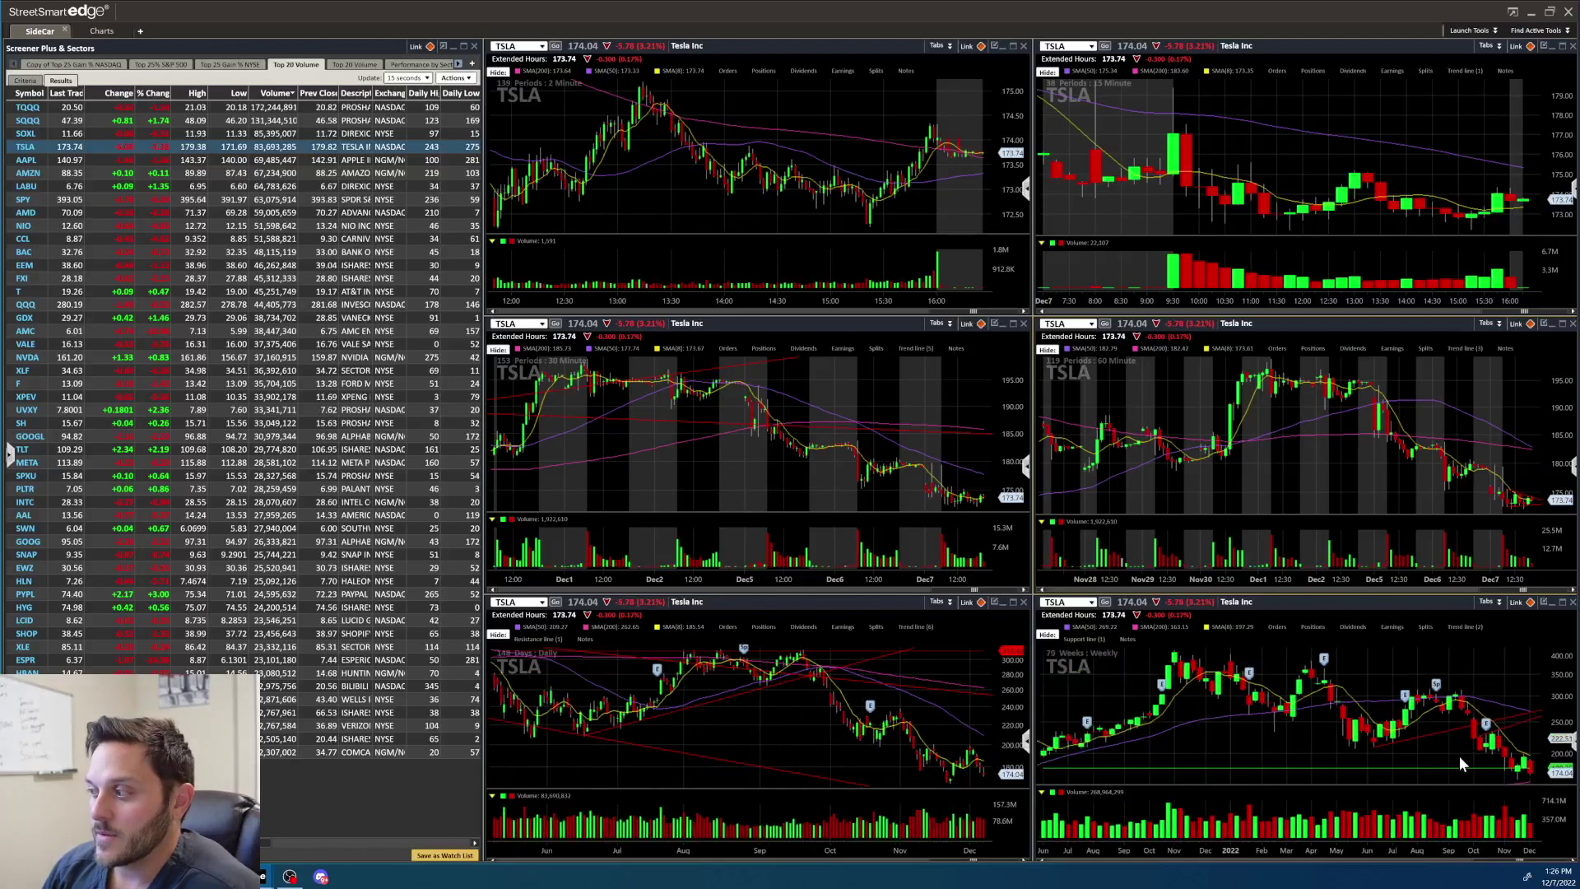
- Review the TSLA weekly chart full-size, restore the grid, and select the top-left symbol box
mouse_move(1453, 778)
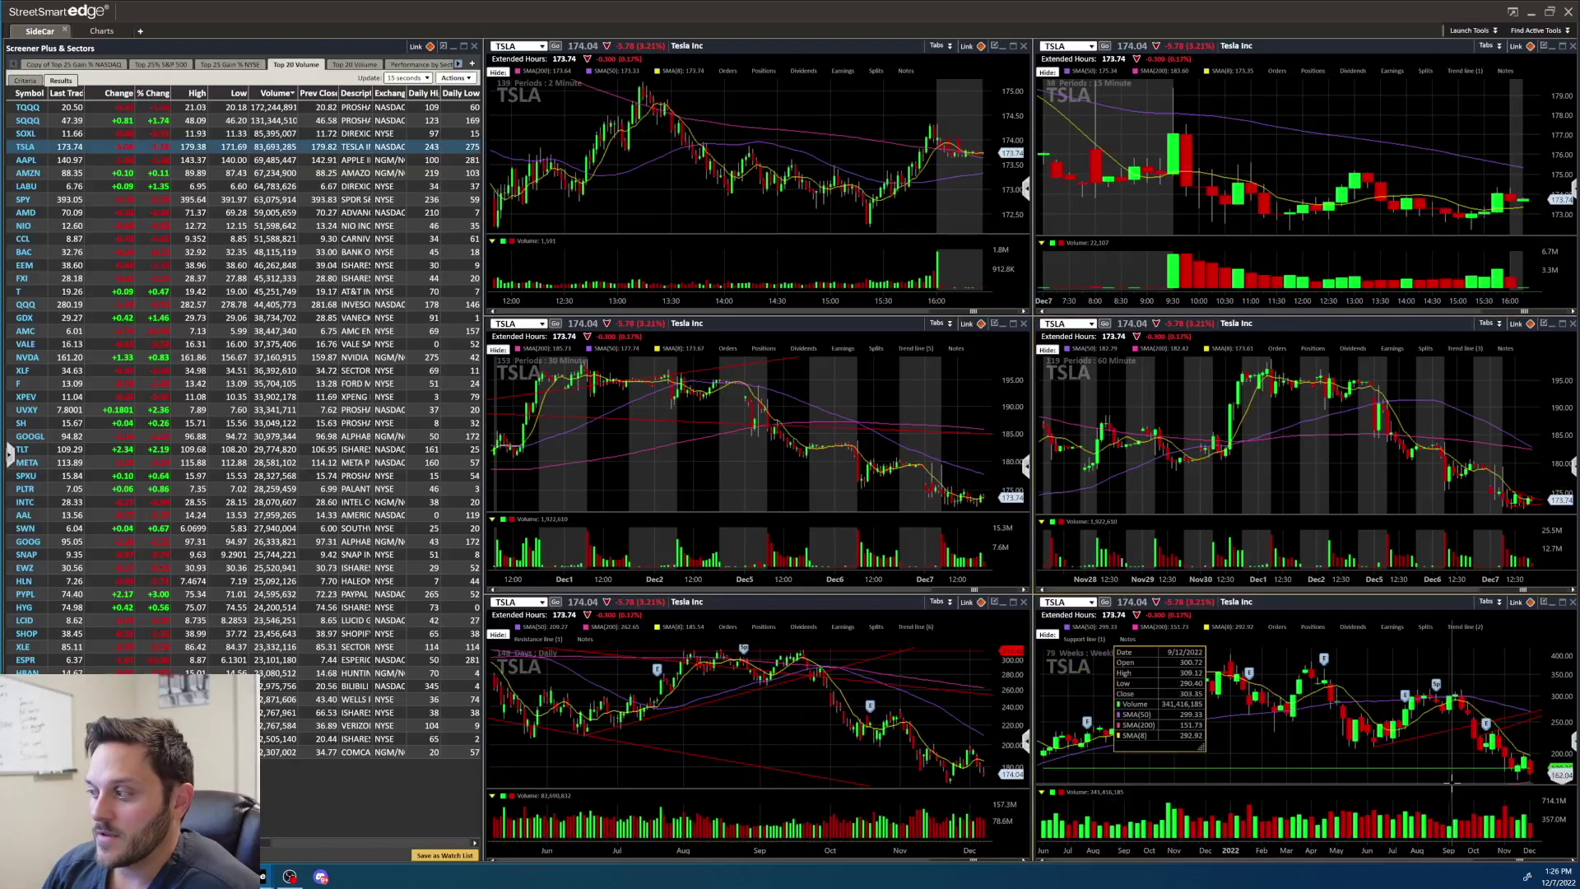
double_click(1395, 602)
scroll(1395, 603, down, 6)
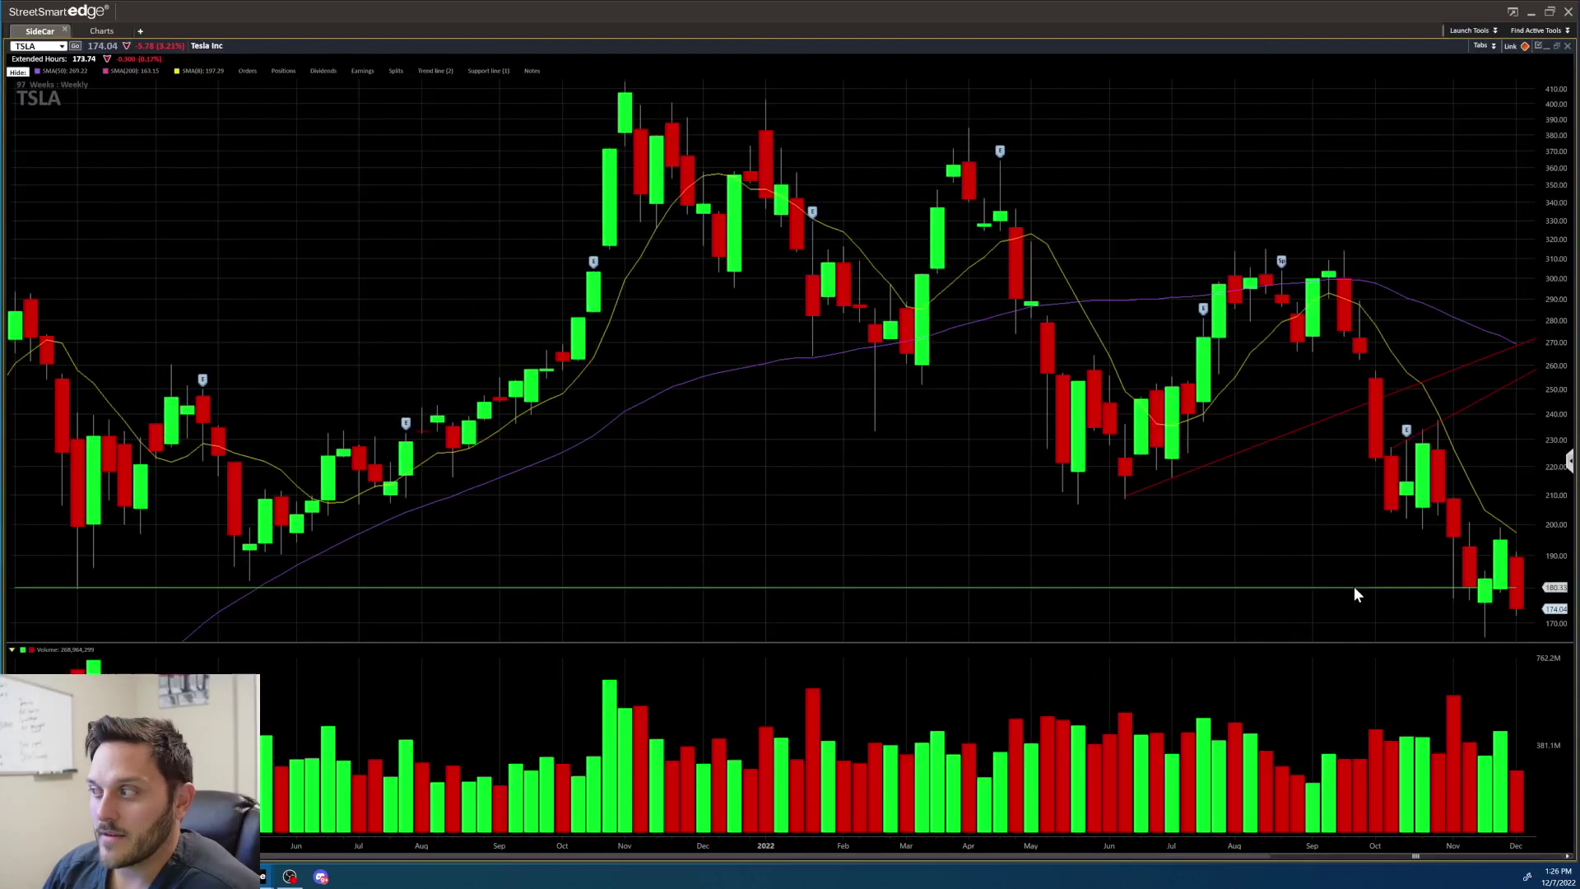
scroll(1337, 258, up, 1)
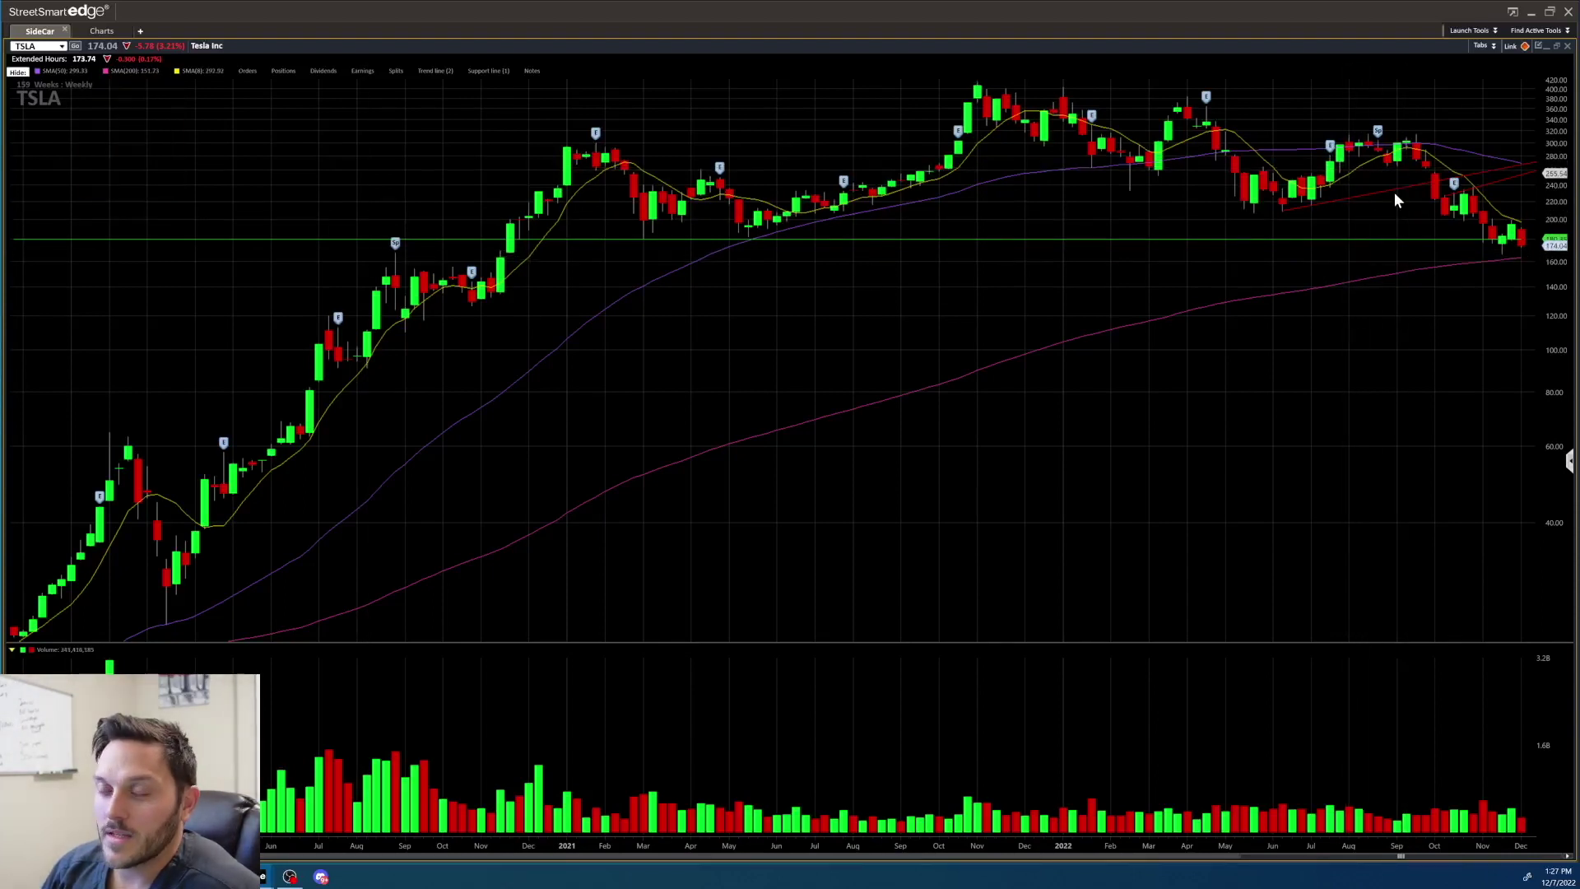
click(1558, 47)
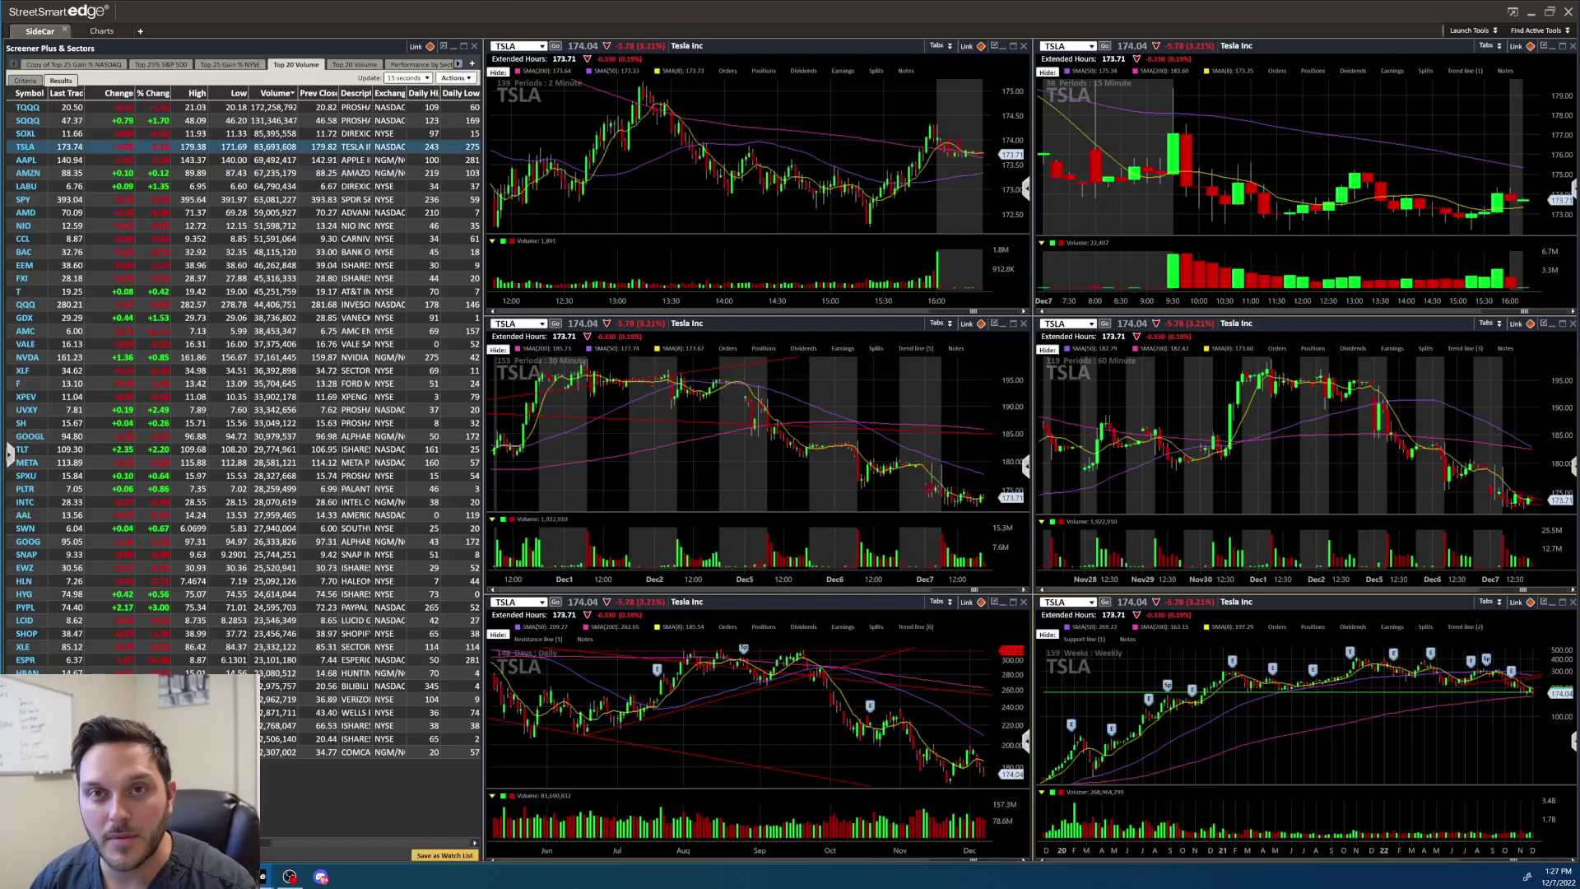
click(507, 46)
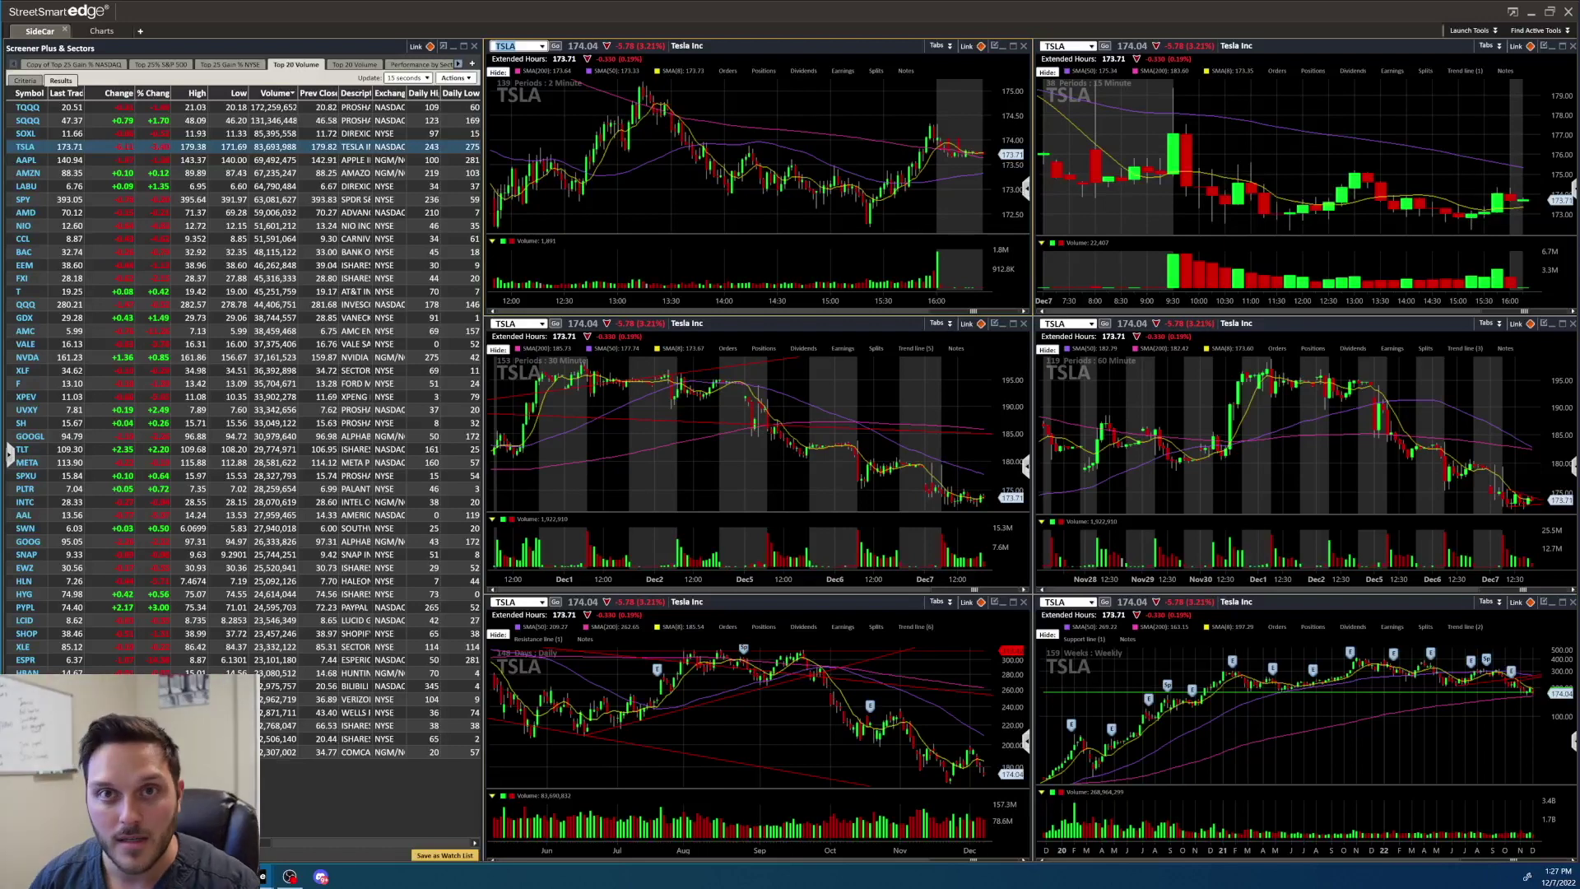
- Load AAPL into all linked charts and maximize its weekly chart
text(AAPL)
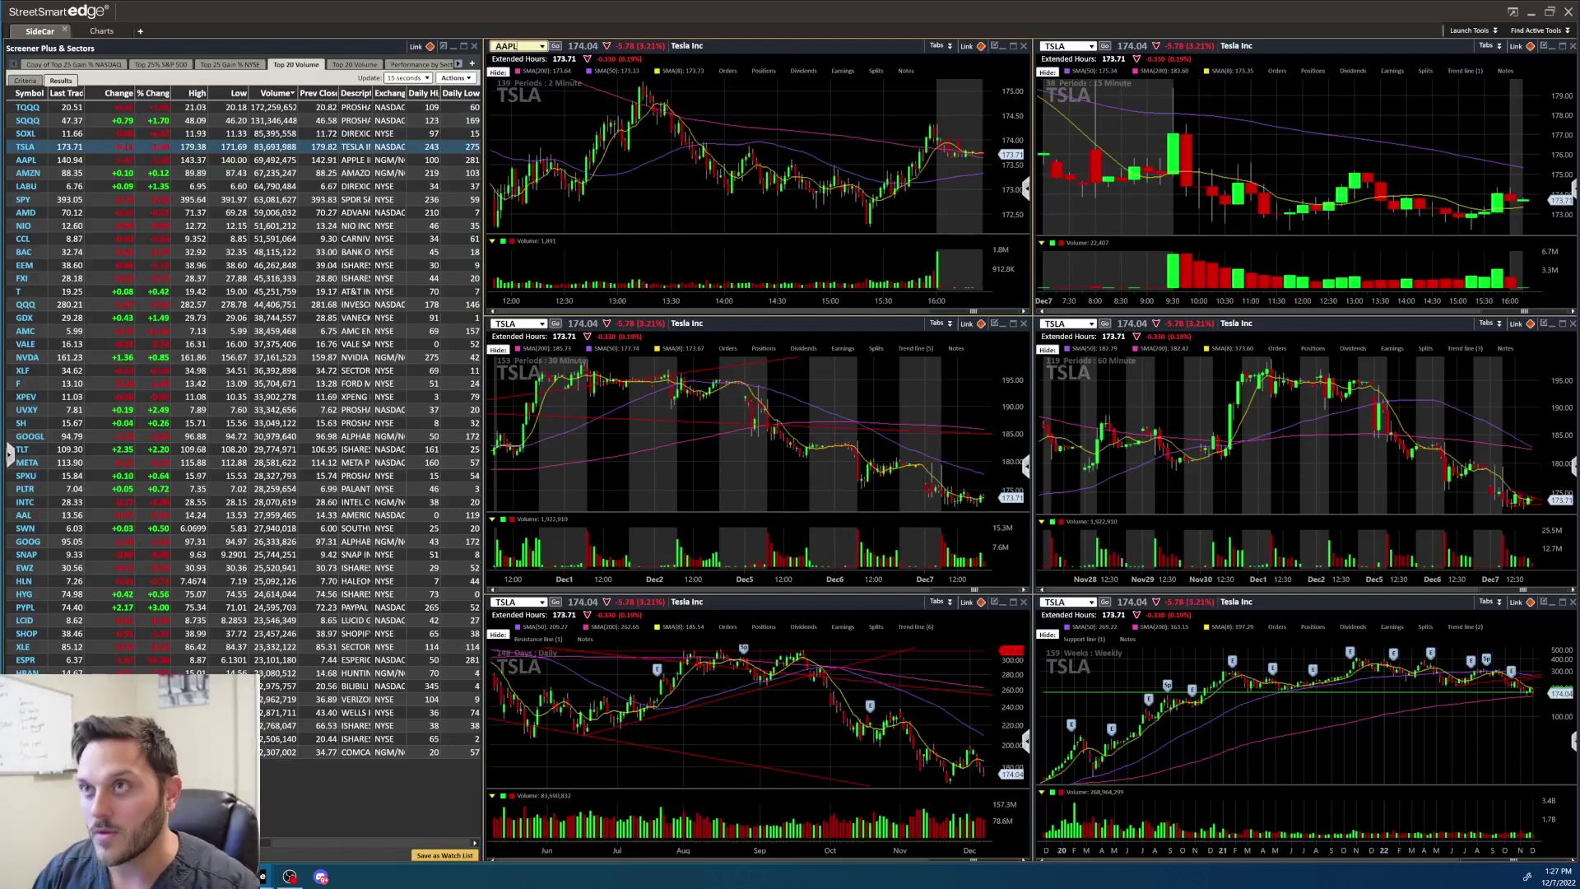
key(Return)
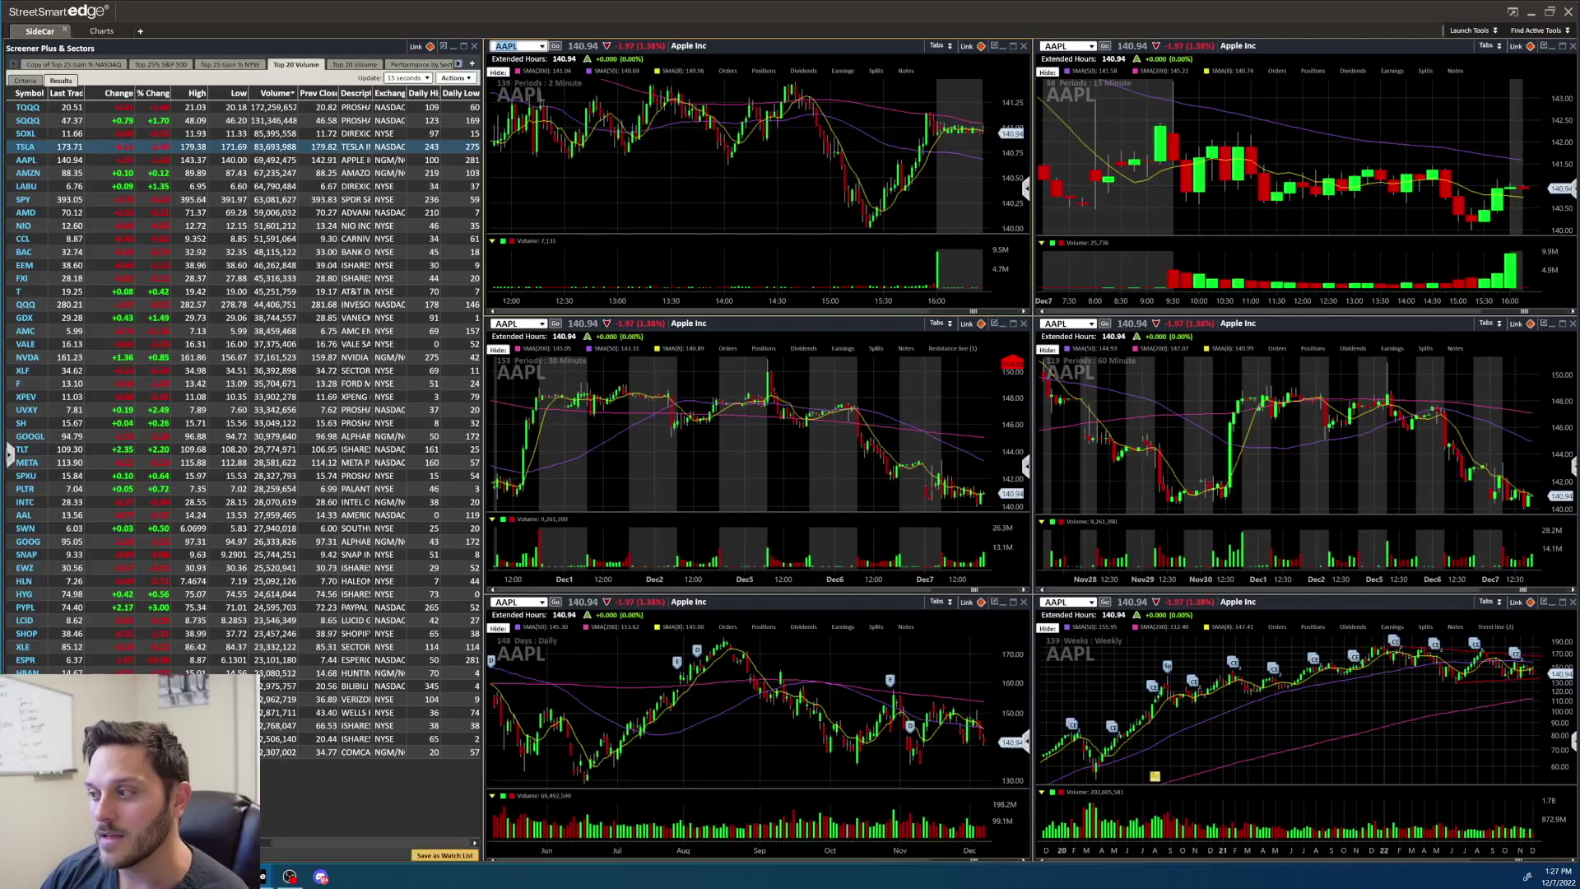
double_click(1389, 600)
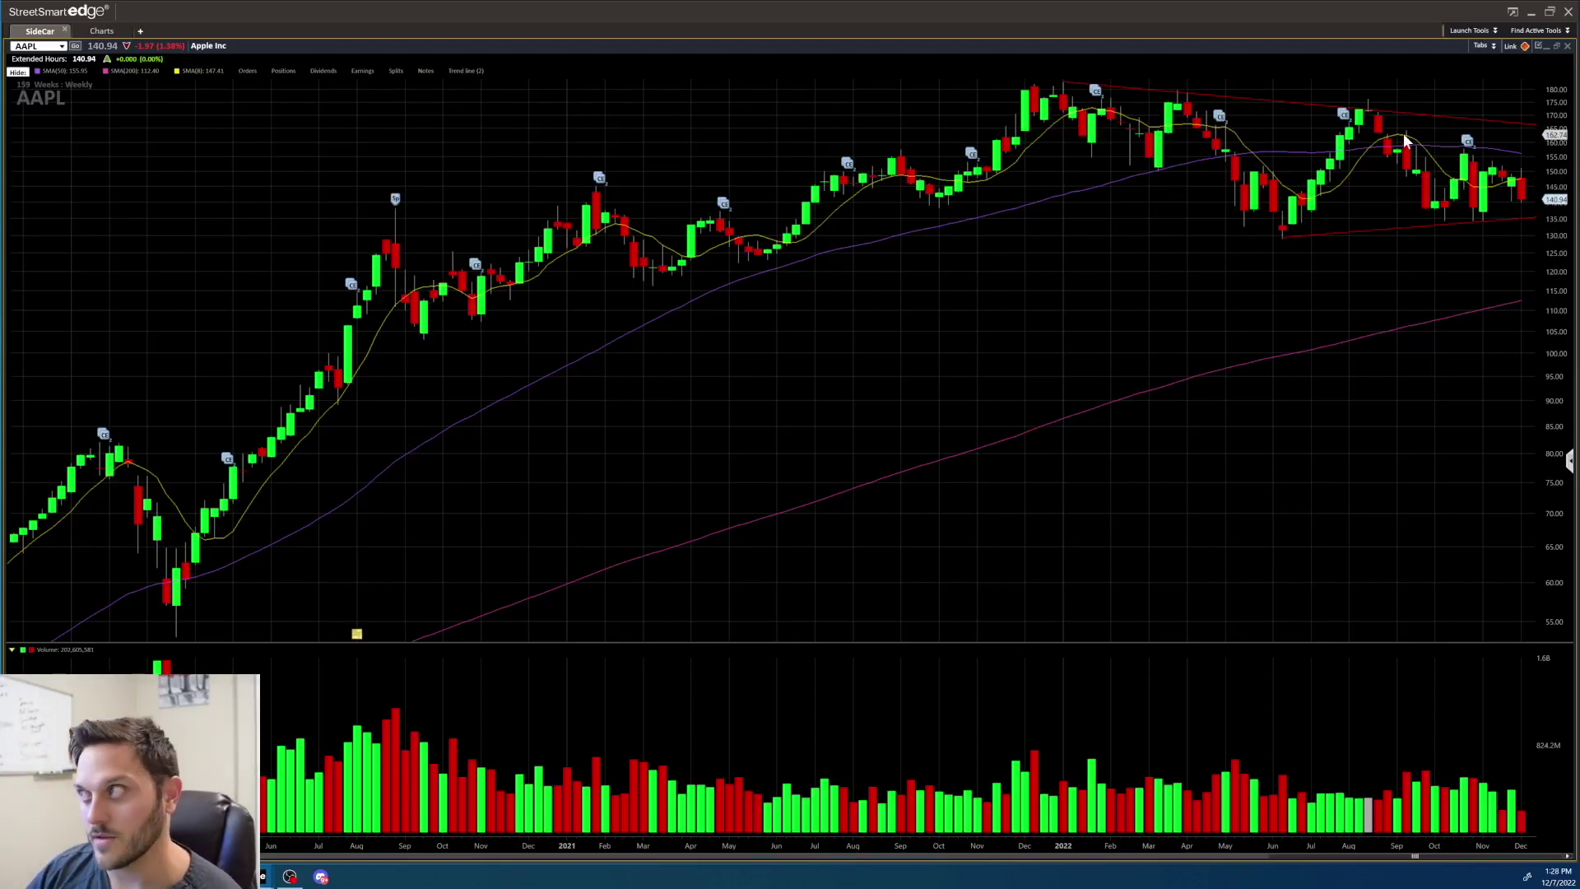
- Restore the grid and zoom the AAPL daily chart out to span April–December
click(1557, 47)
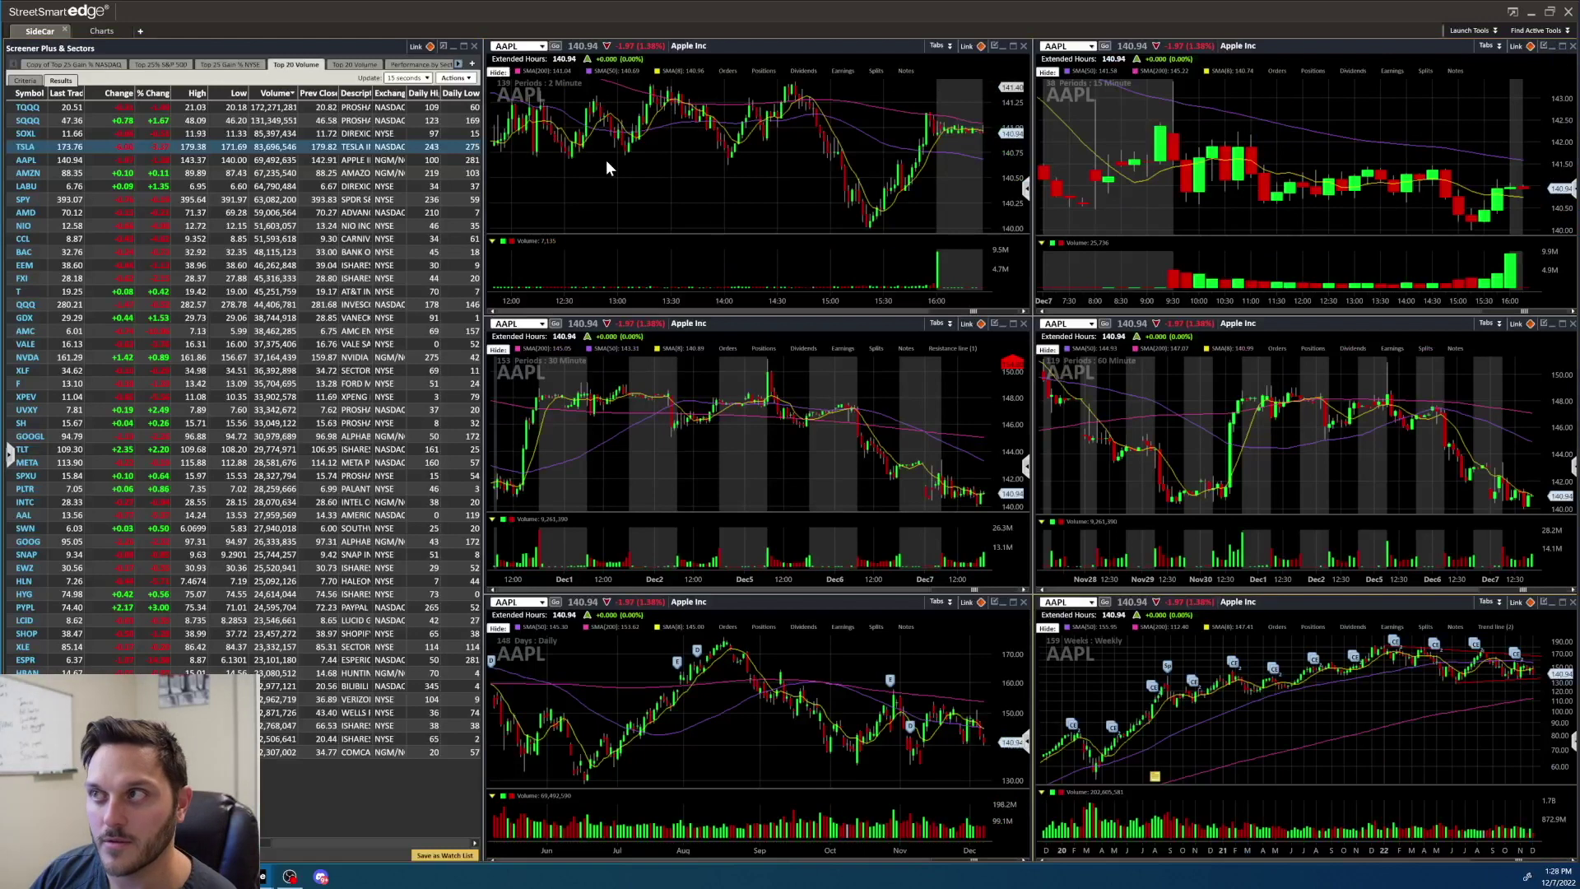
scroll(799, 769, up, 1)
scroll(797, 771, down, 4)
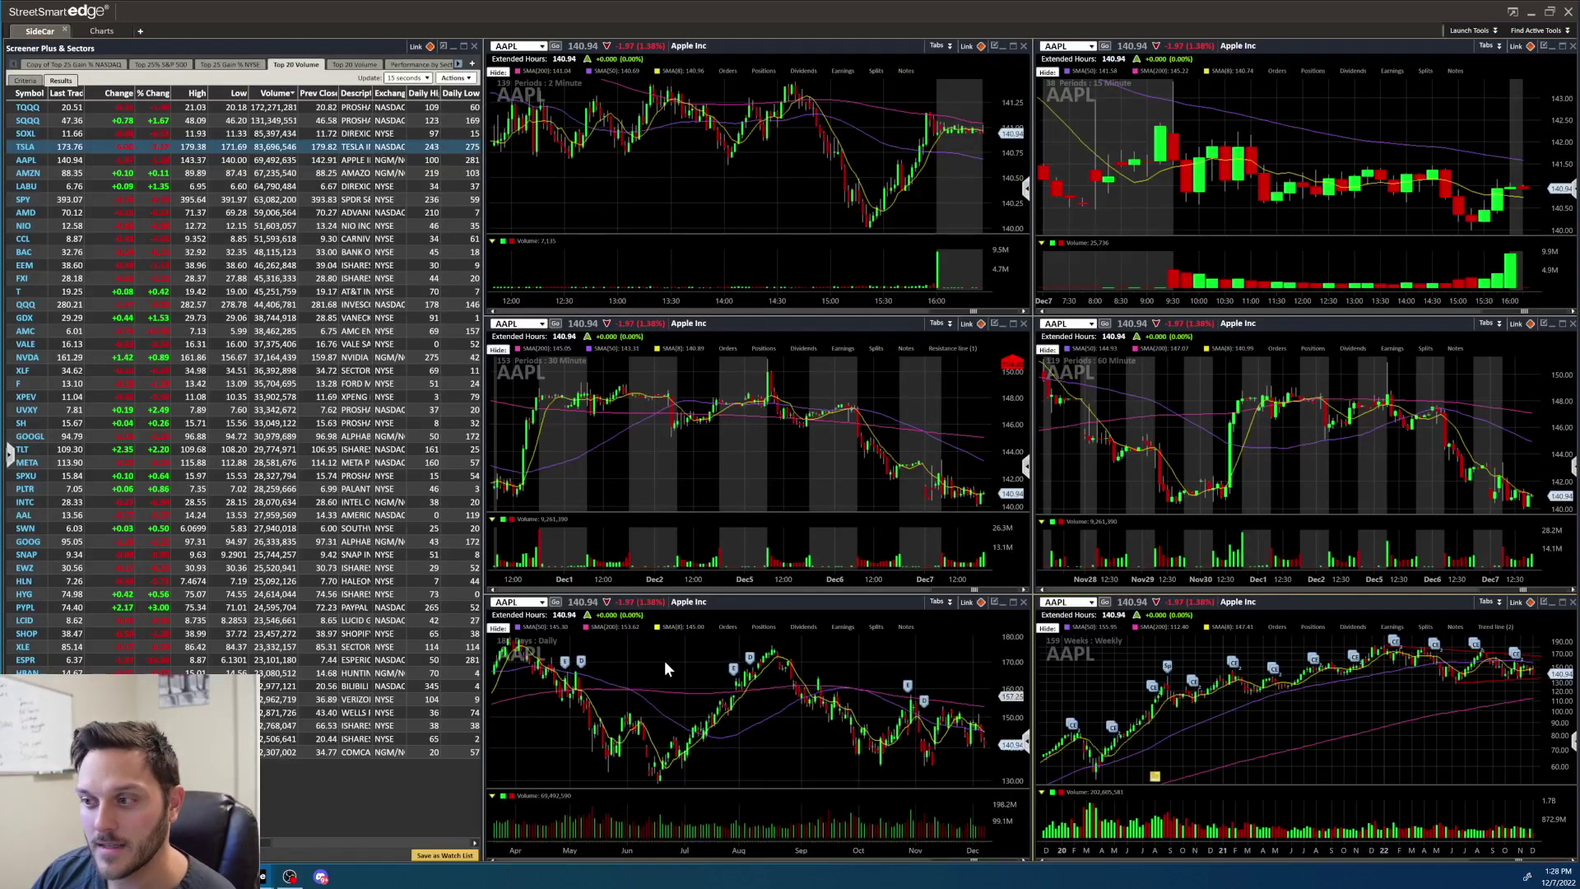
- Load NVDA into all linked charts and maximize its weekly chart
click(514, 324)
text(NVDA)
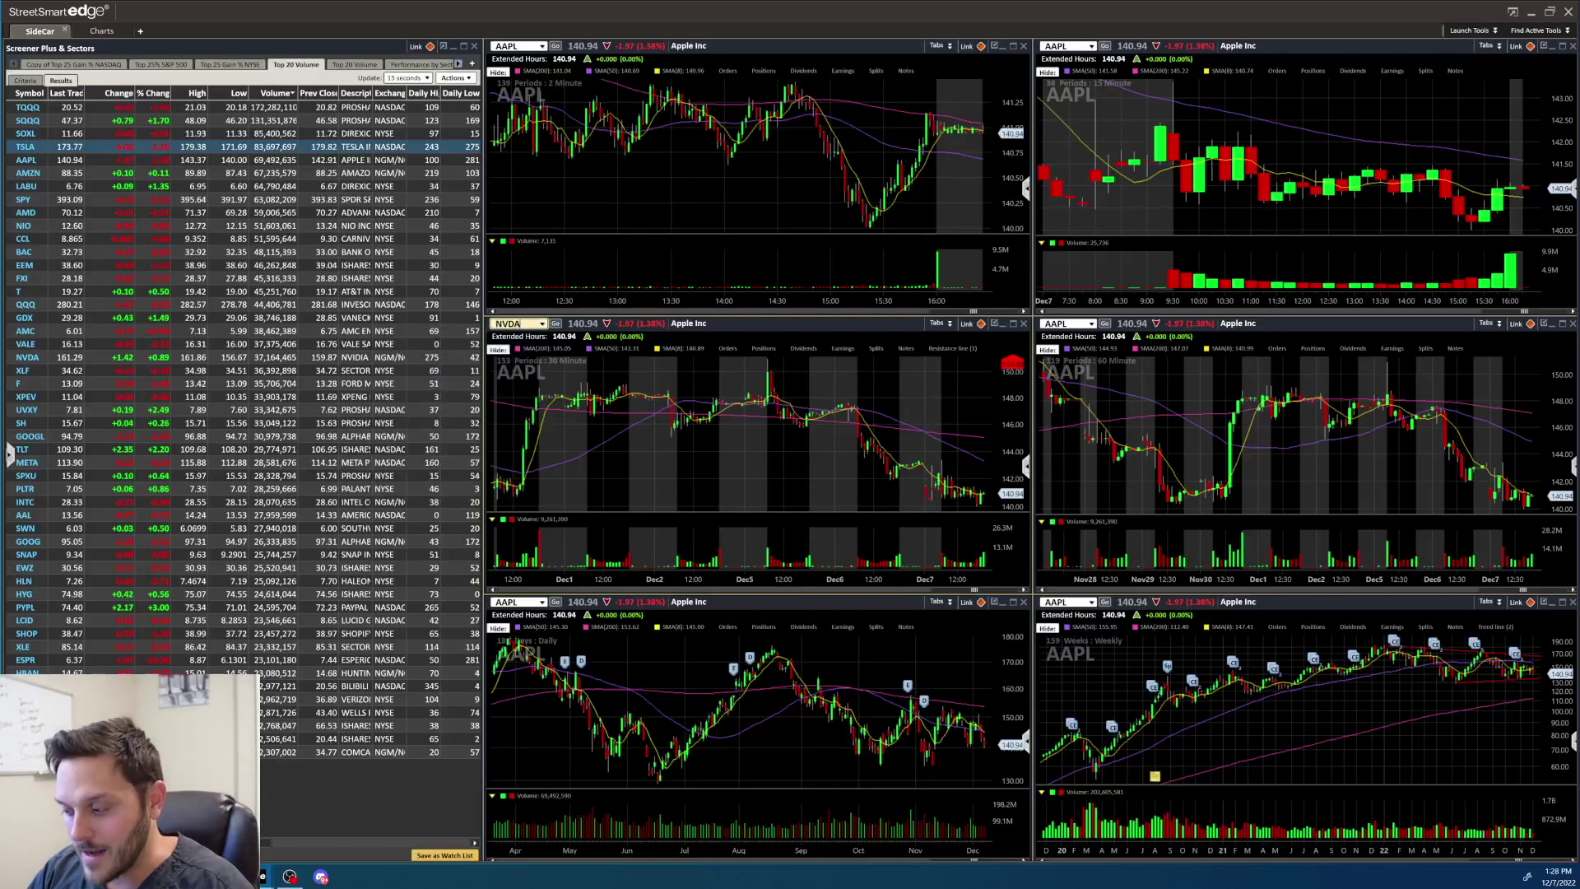
key(Return)
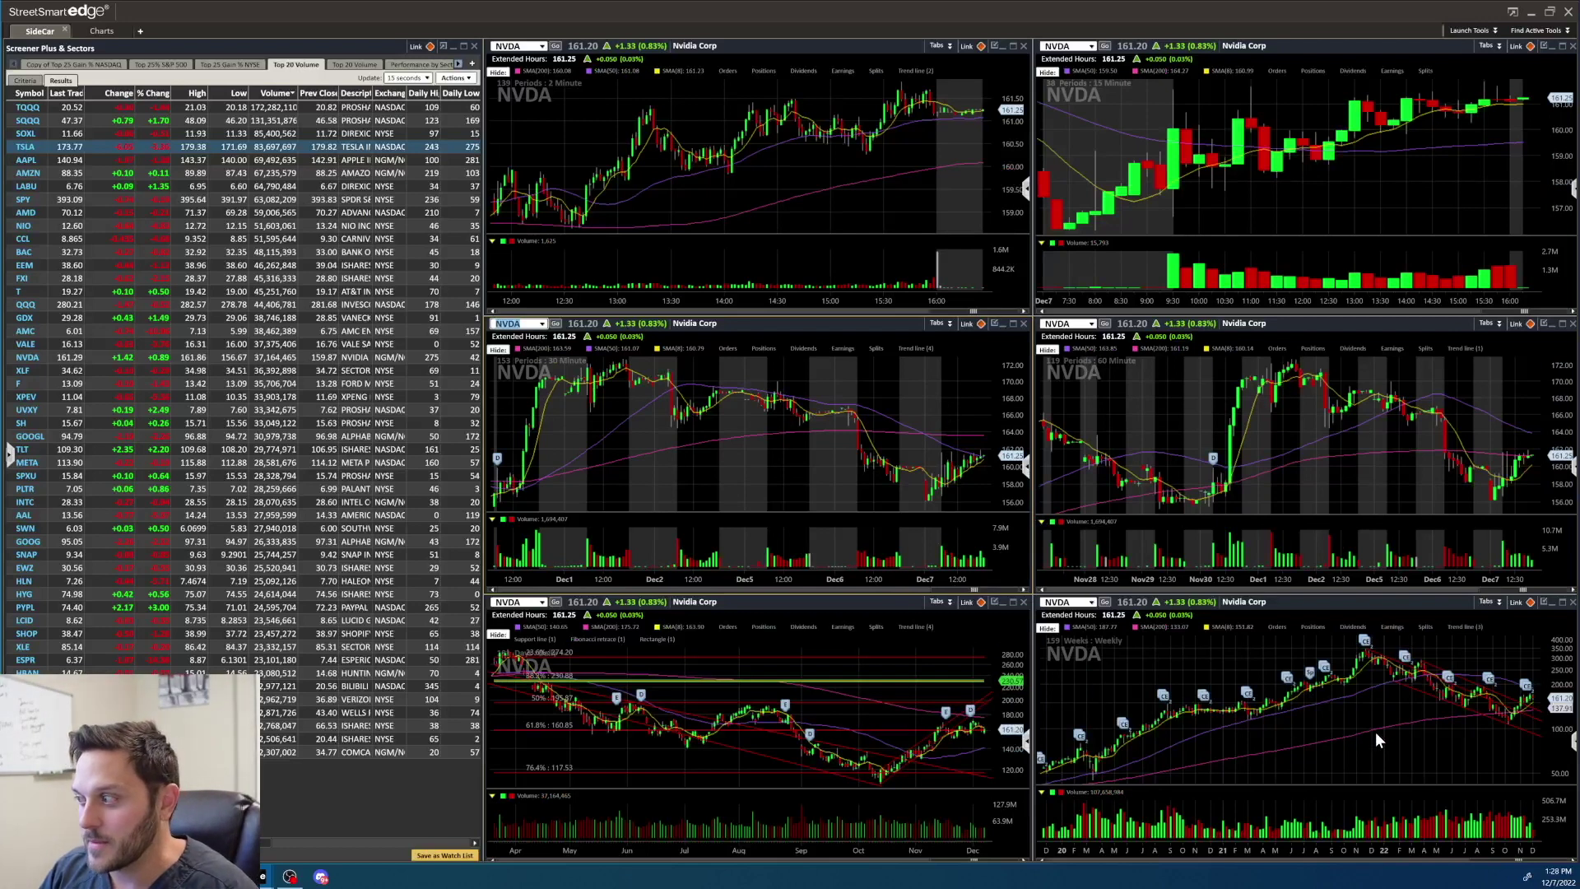
double_click(1378, 604)
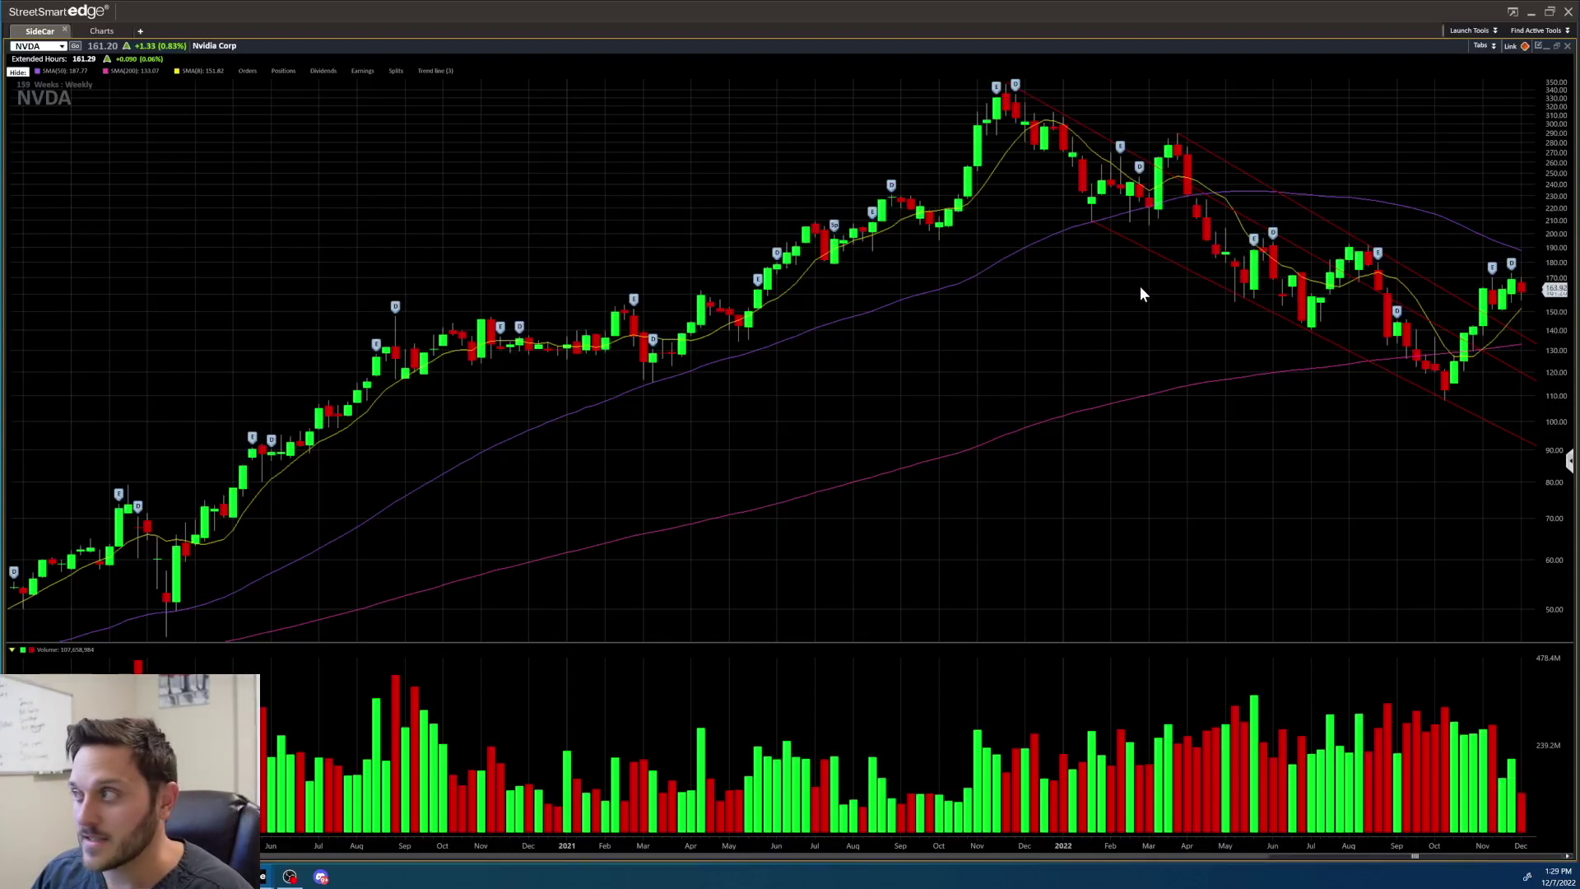
- Read NVDA weekly bar data for weeks of 2/21/2022 and 10/24/2022, then restore the grid
click(1125, 304)
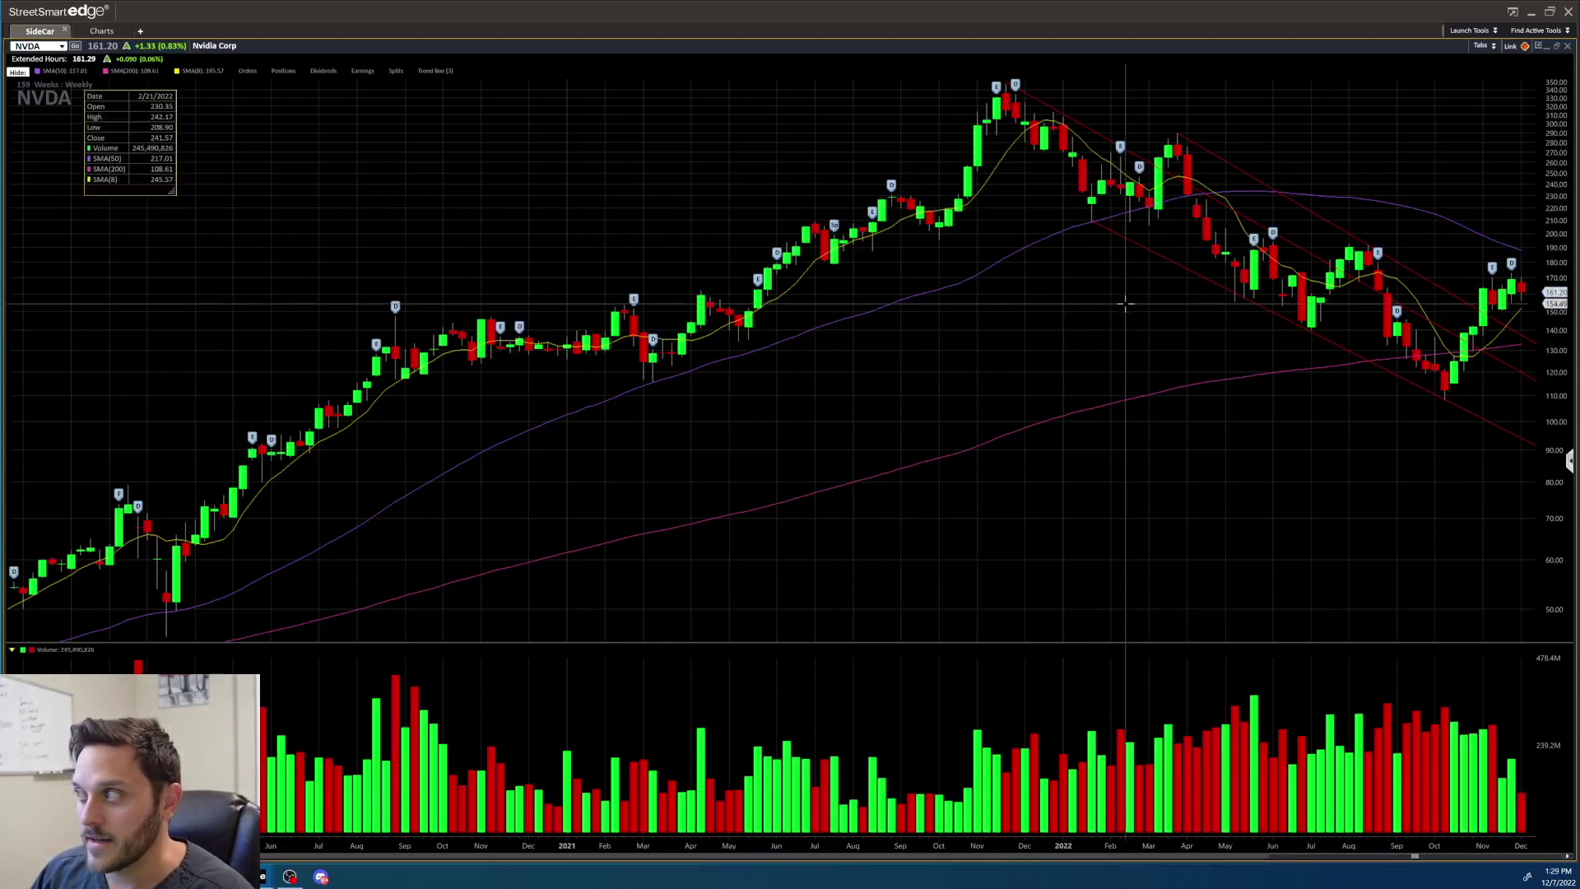
click(1125, 305)
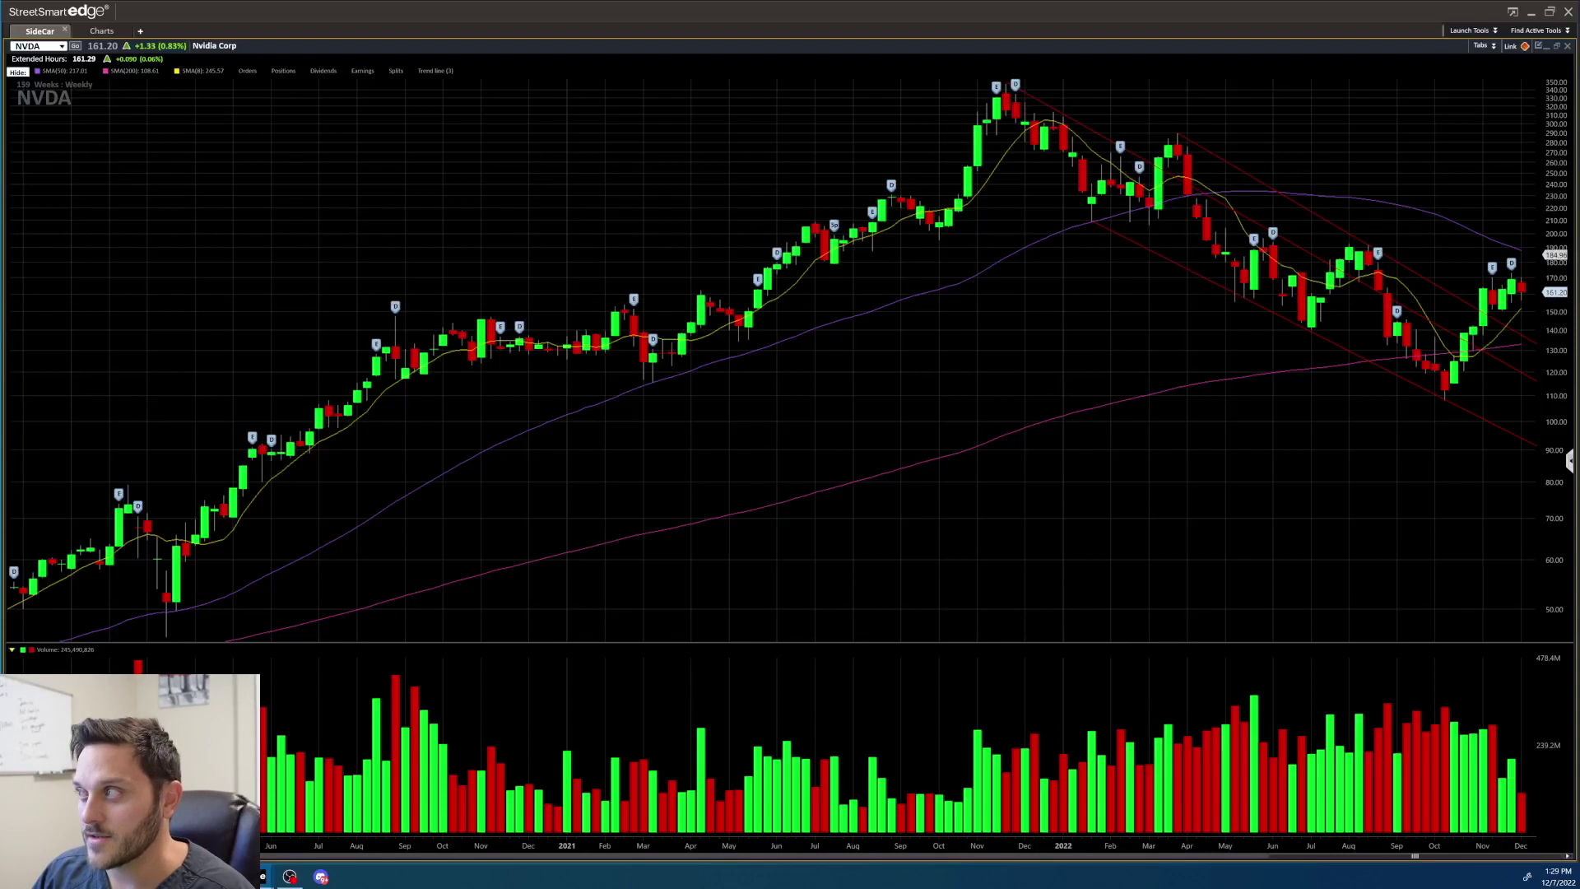
click(1489, 280)
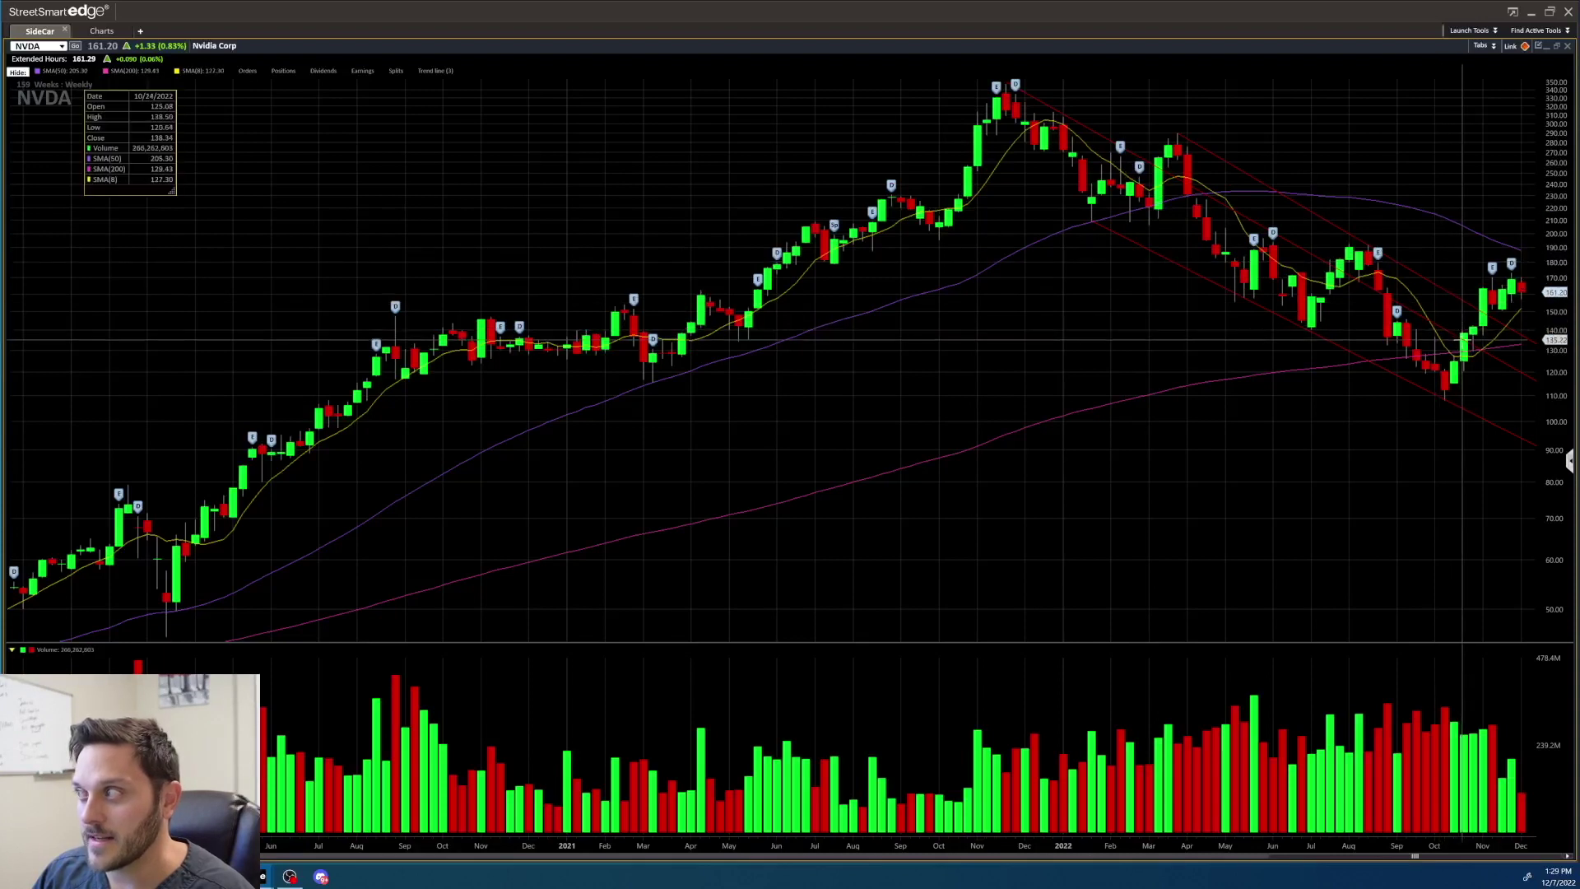
click(1462, 338)
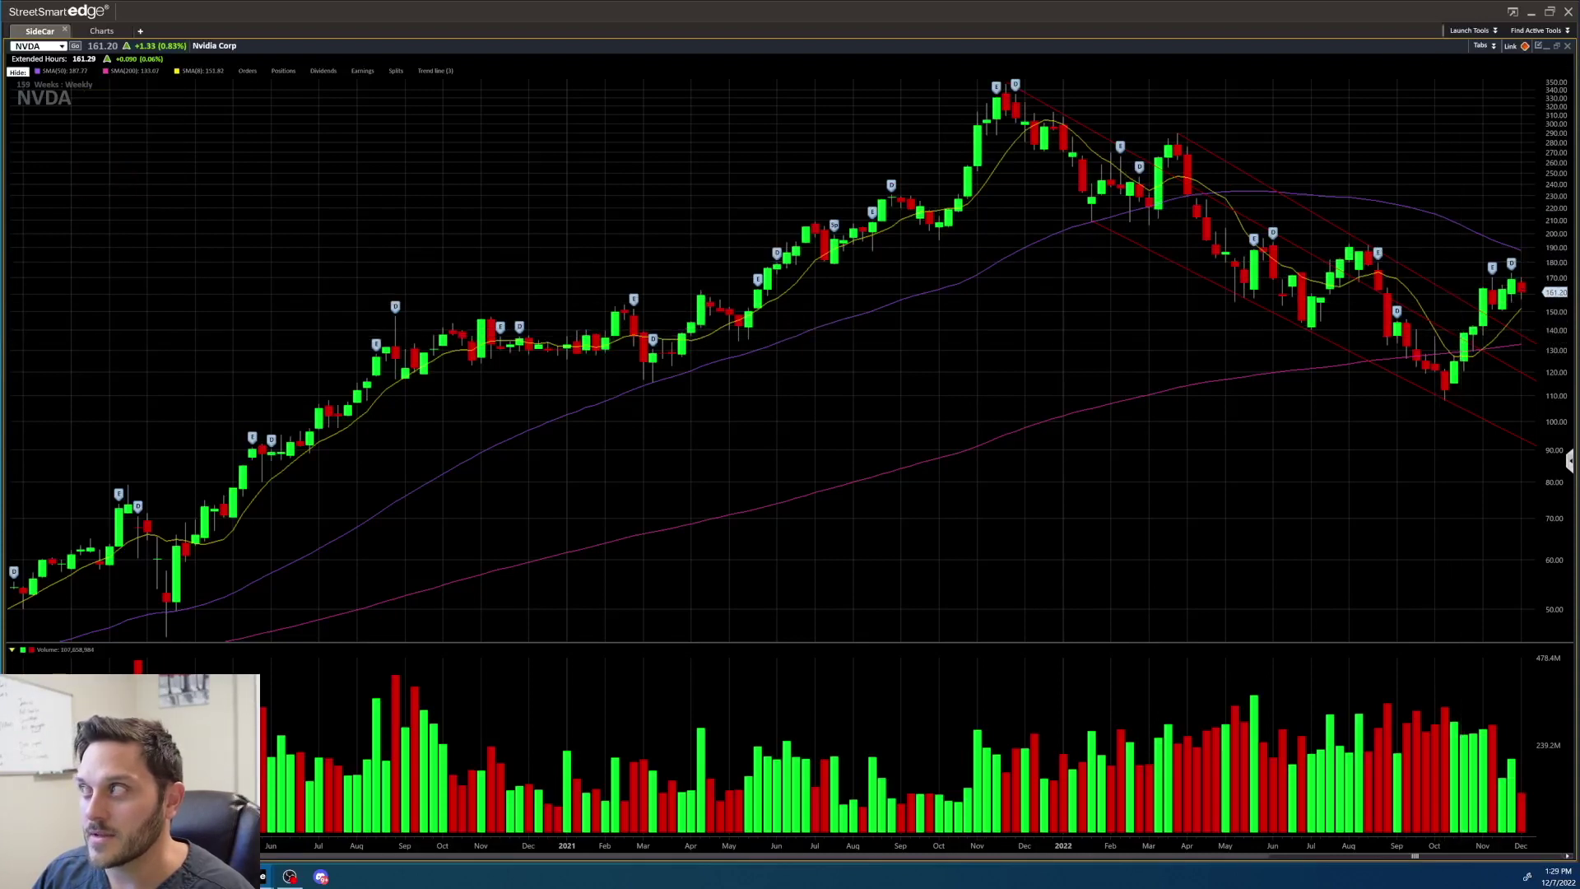
click(1557, 46)
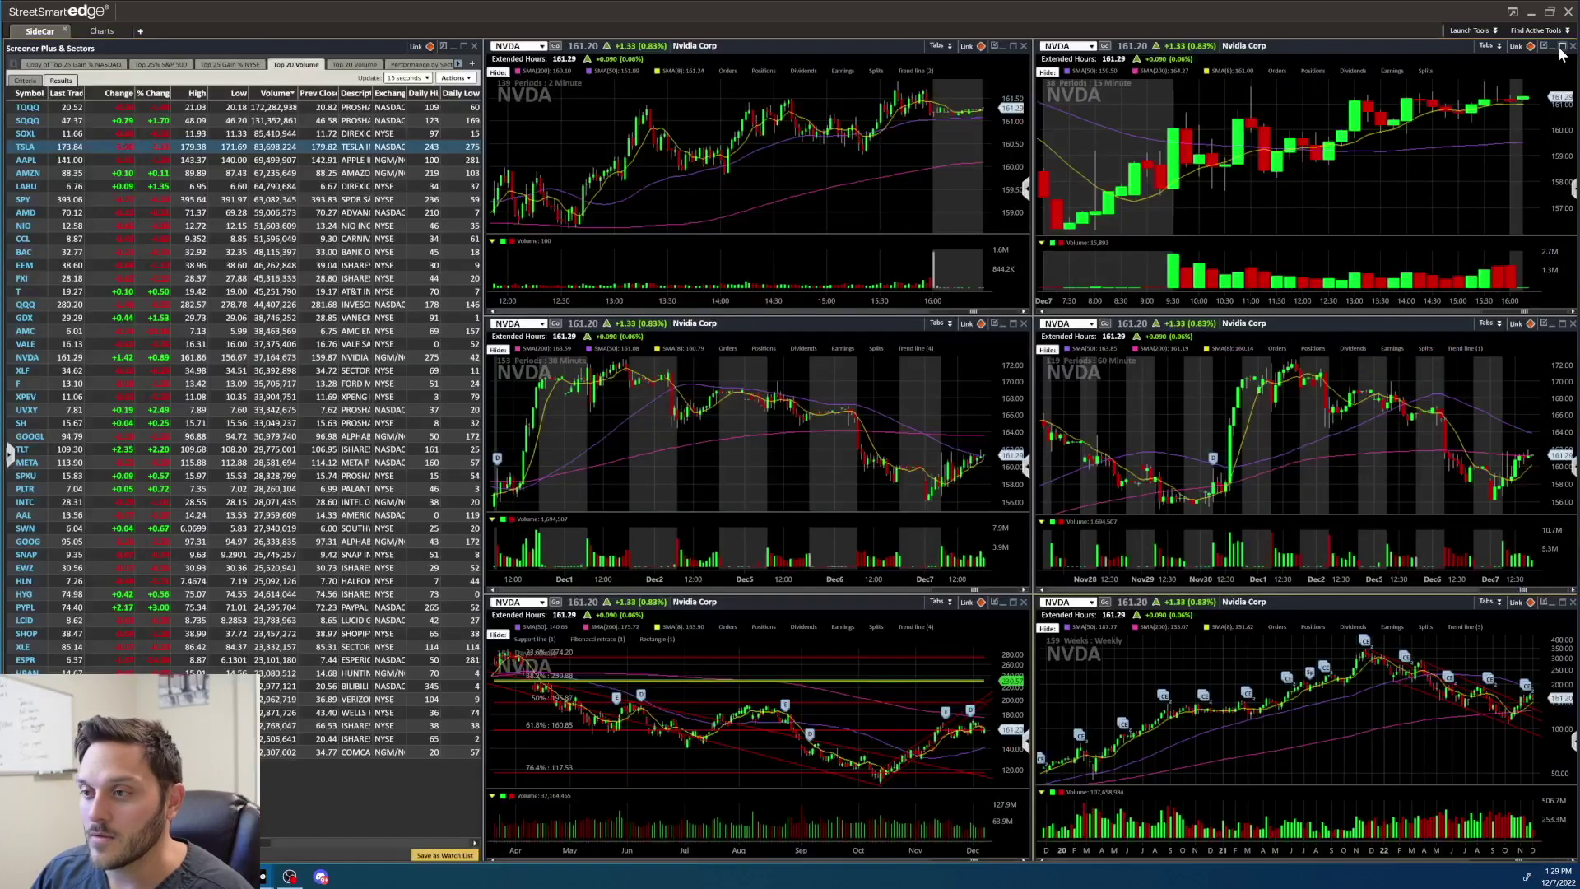
double_click(833, 328)
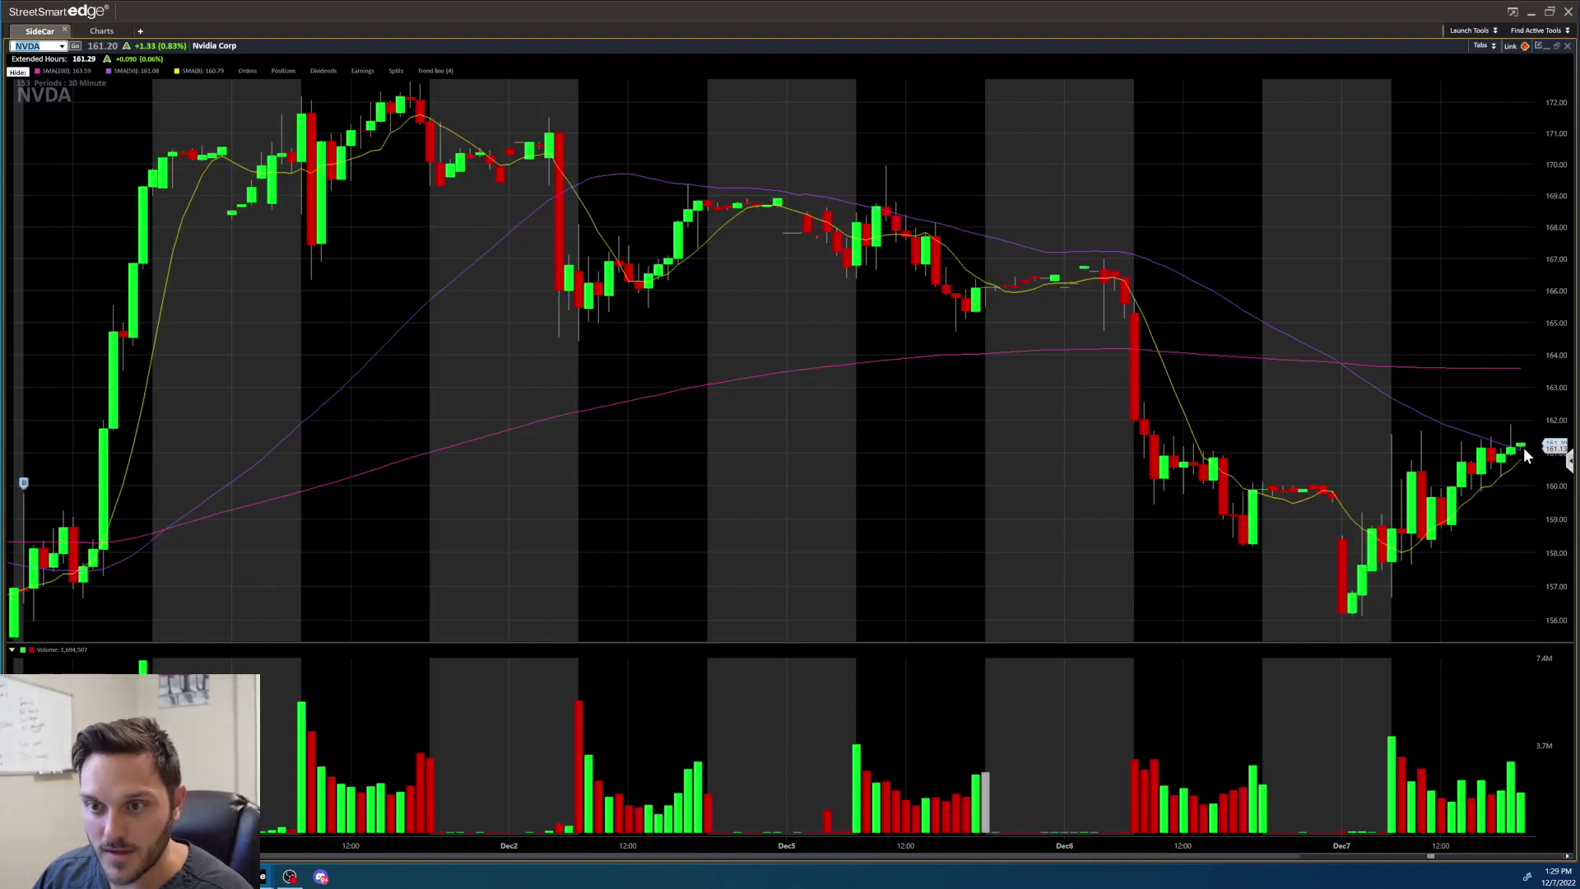
click(1383, 431)
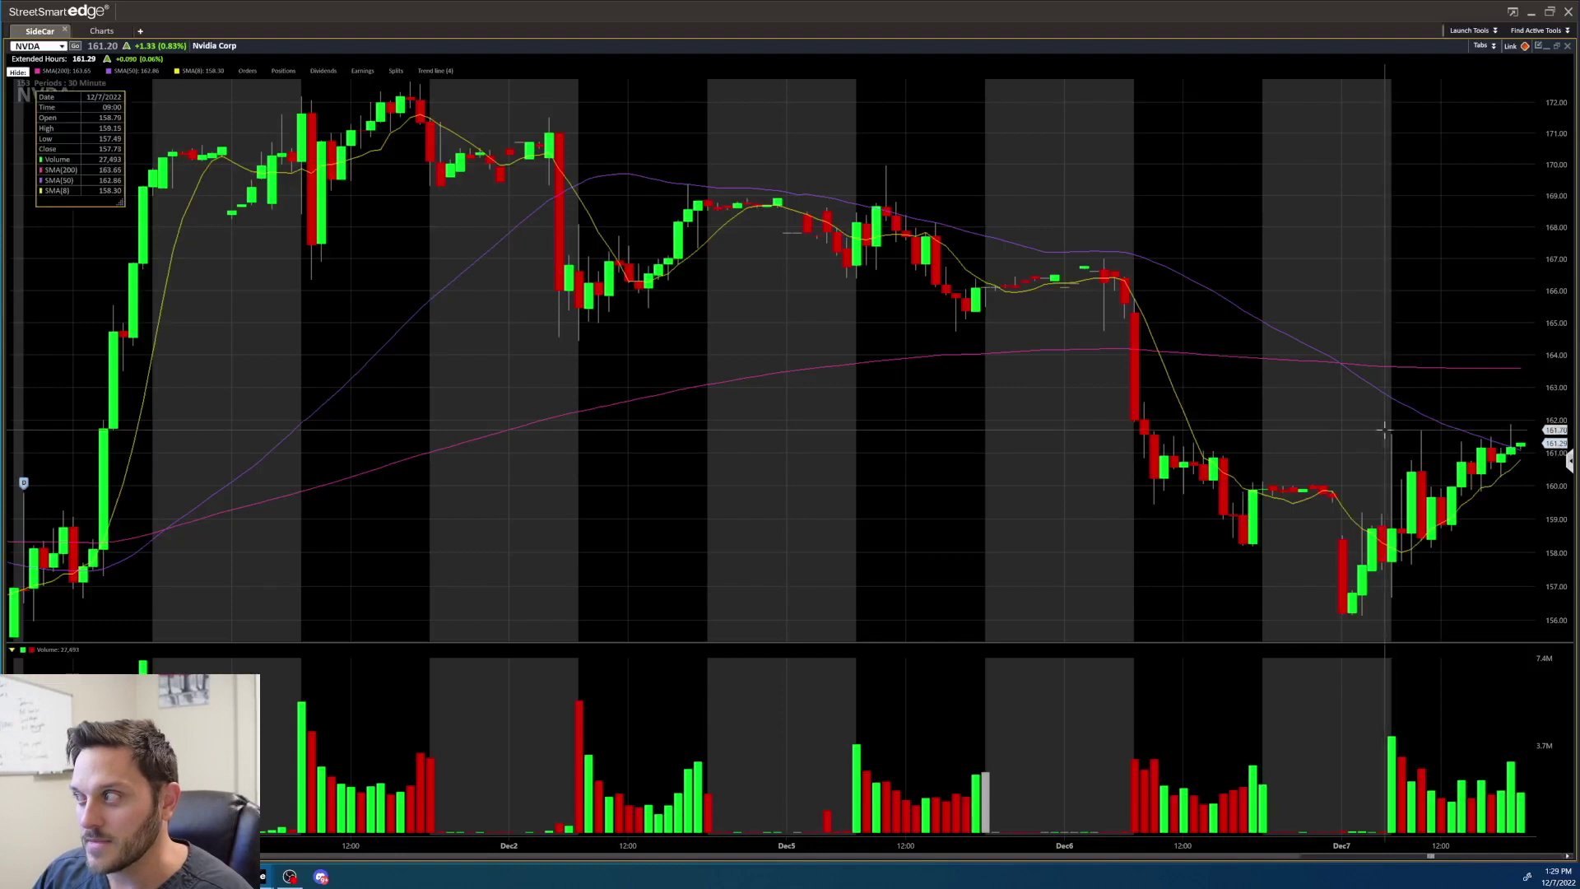
mouse_move(1383, 432)
mouse_down()
mouse_move(1409, 357)
mouse_move(1391, 362)
mouse_up()
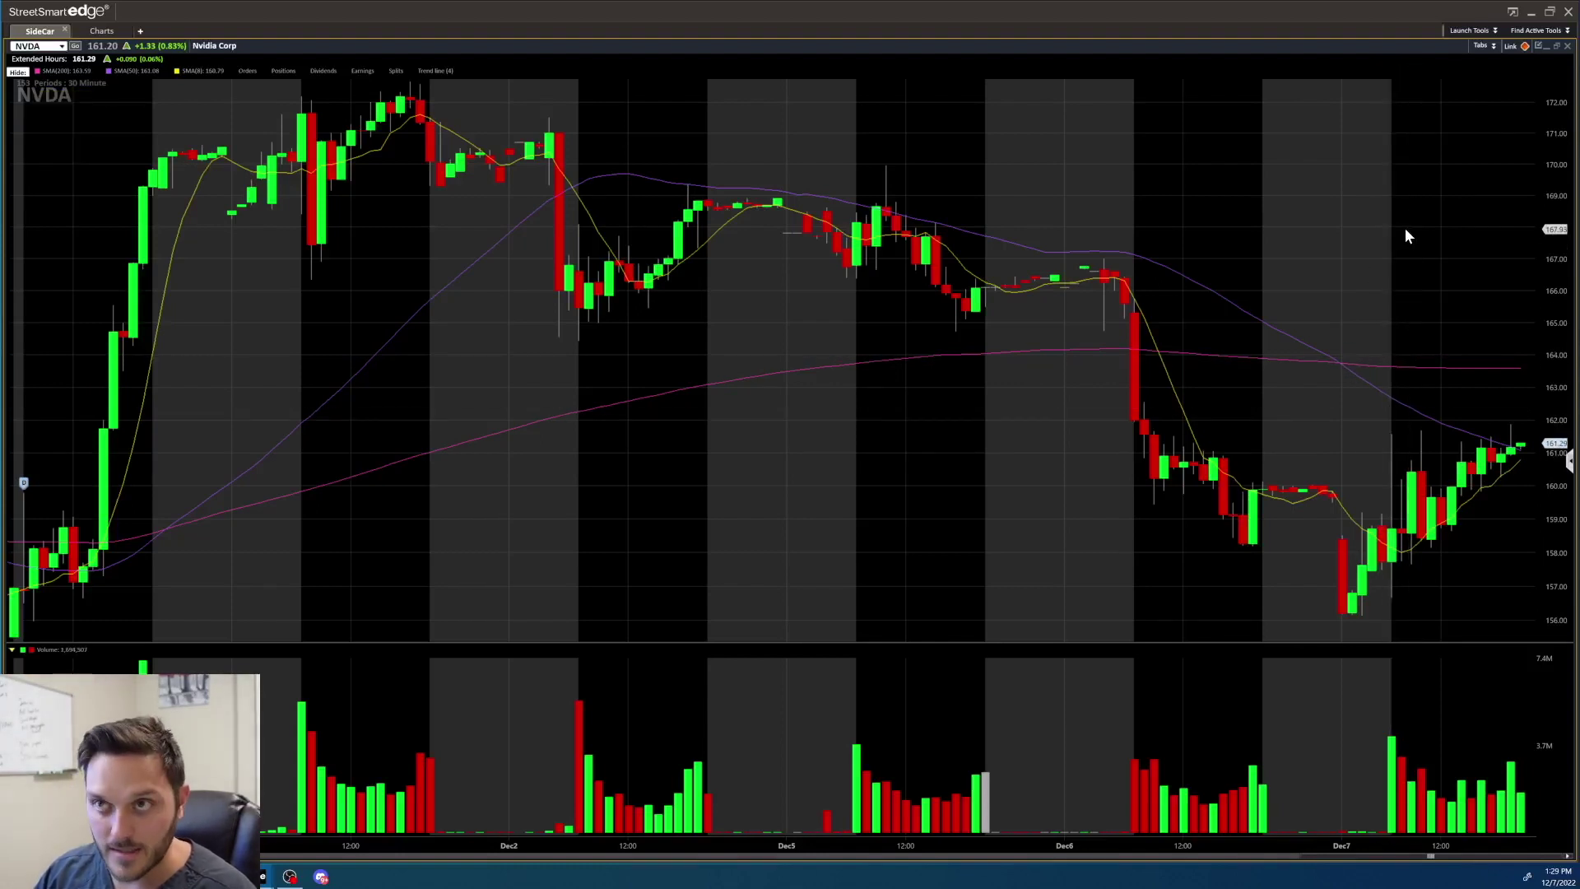
click(1557, 46)
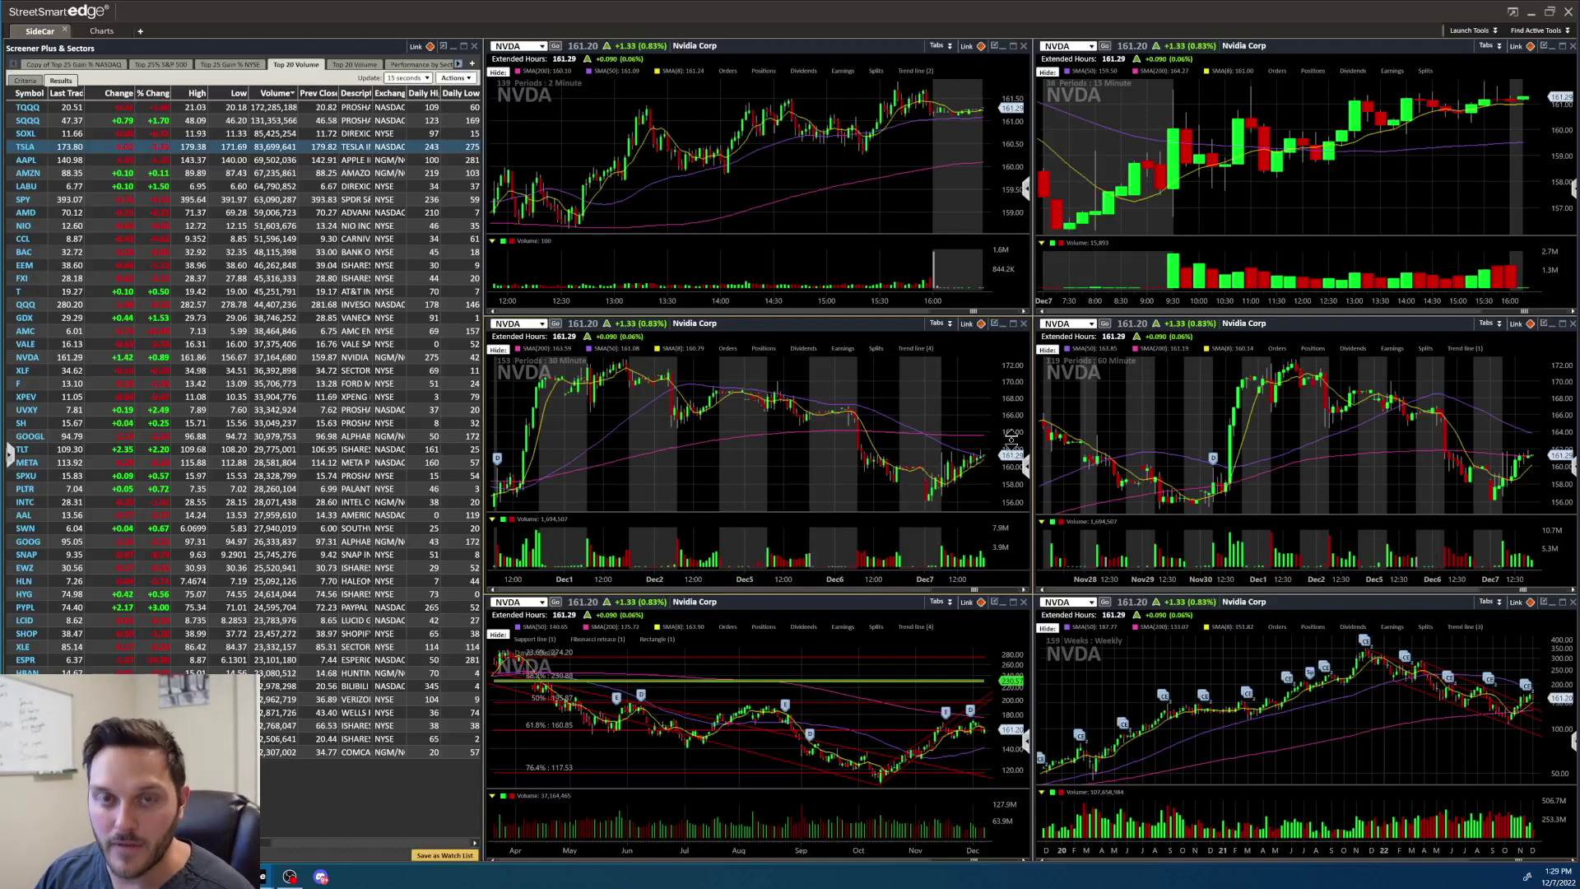
click(510, 46)
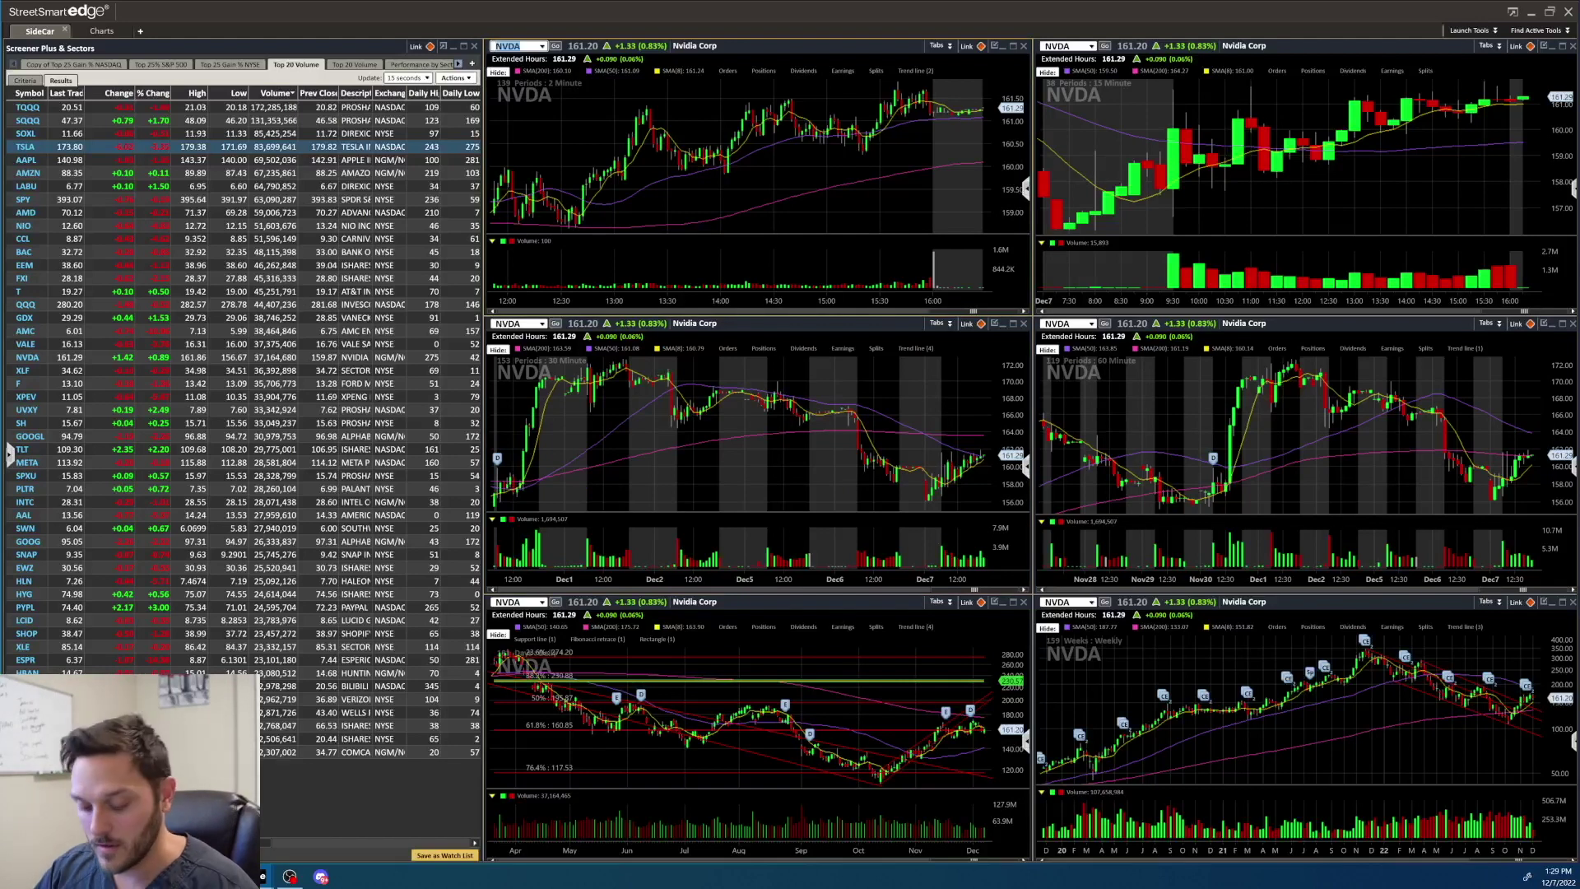
- Load AMZN into all linked charts, read its daily bar data, then select the middle-left symbol box
text(AMZN)
key(Return)
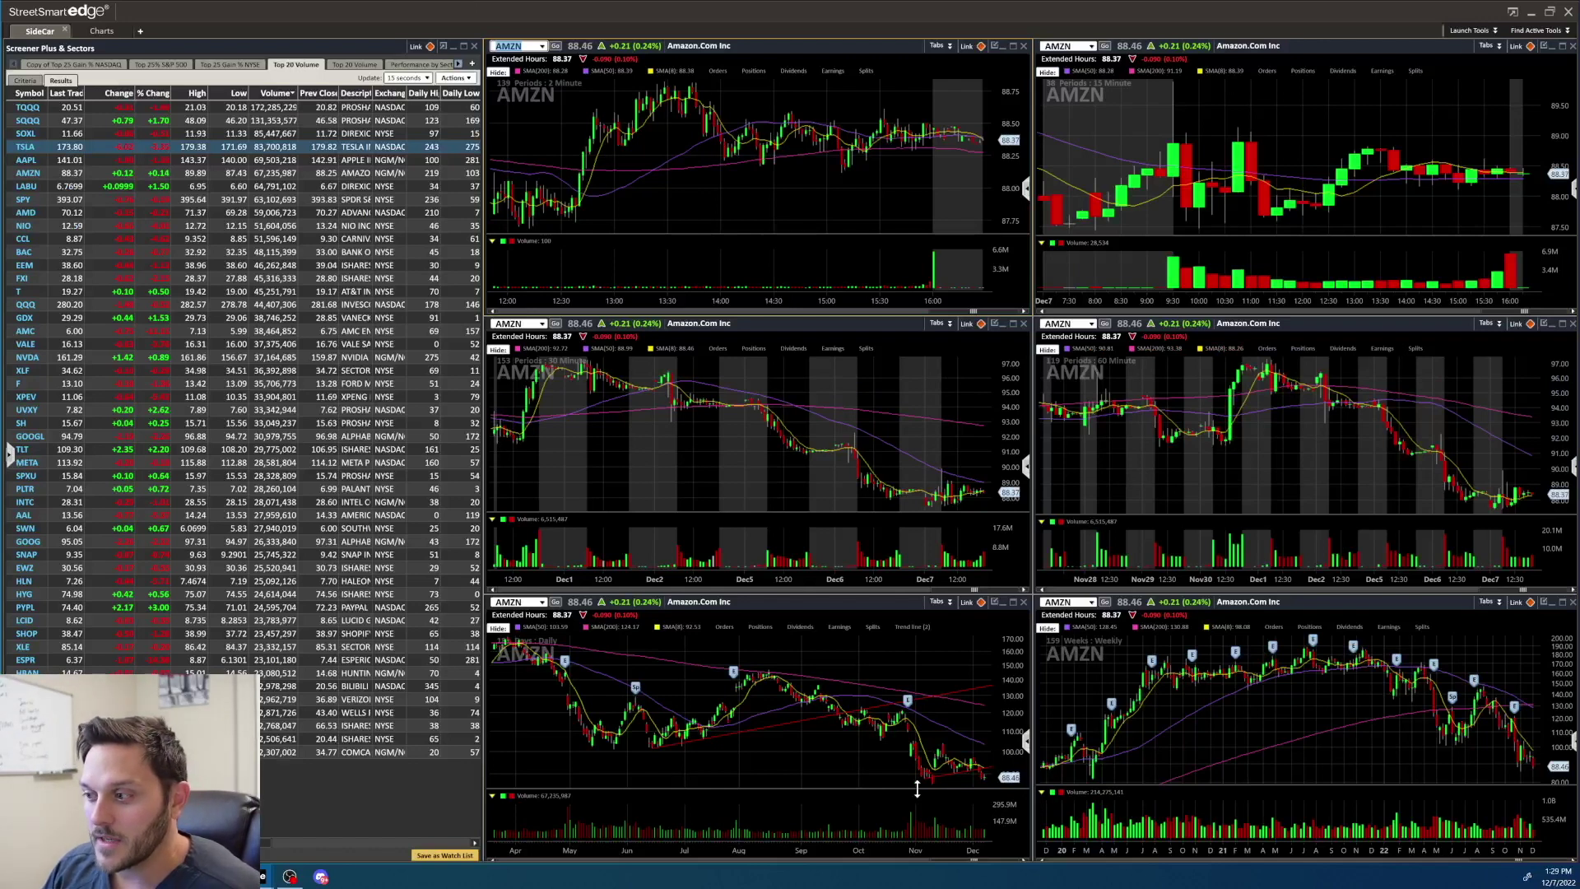
mouse_move(936, 780)
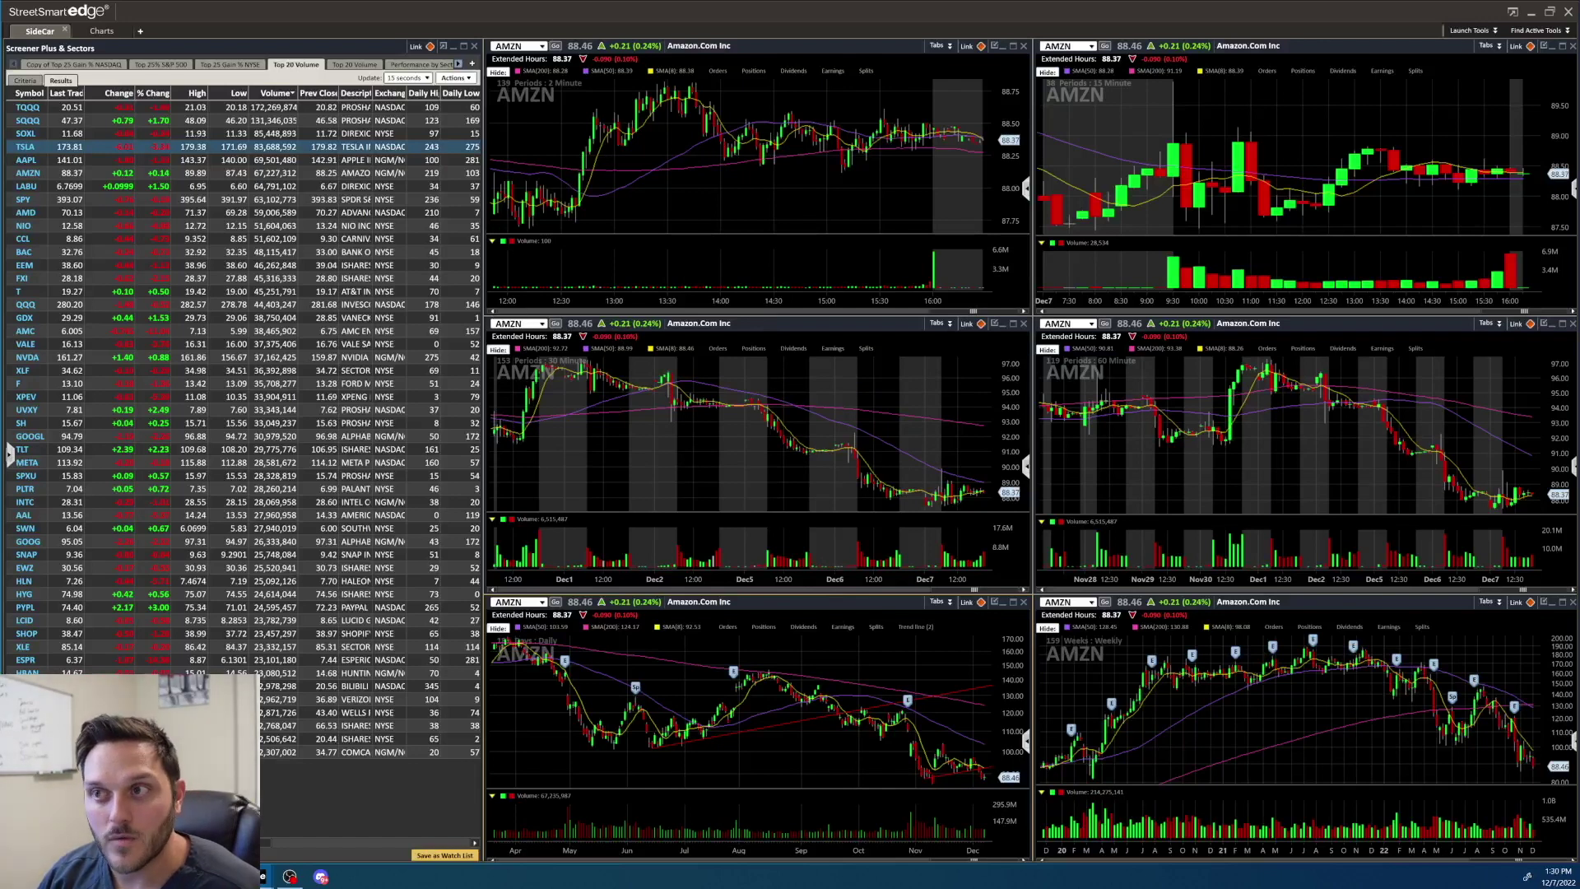
click(508, 324)
- Load META into all linked charts and read values on its 30-minute chart
text(META)
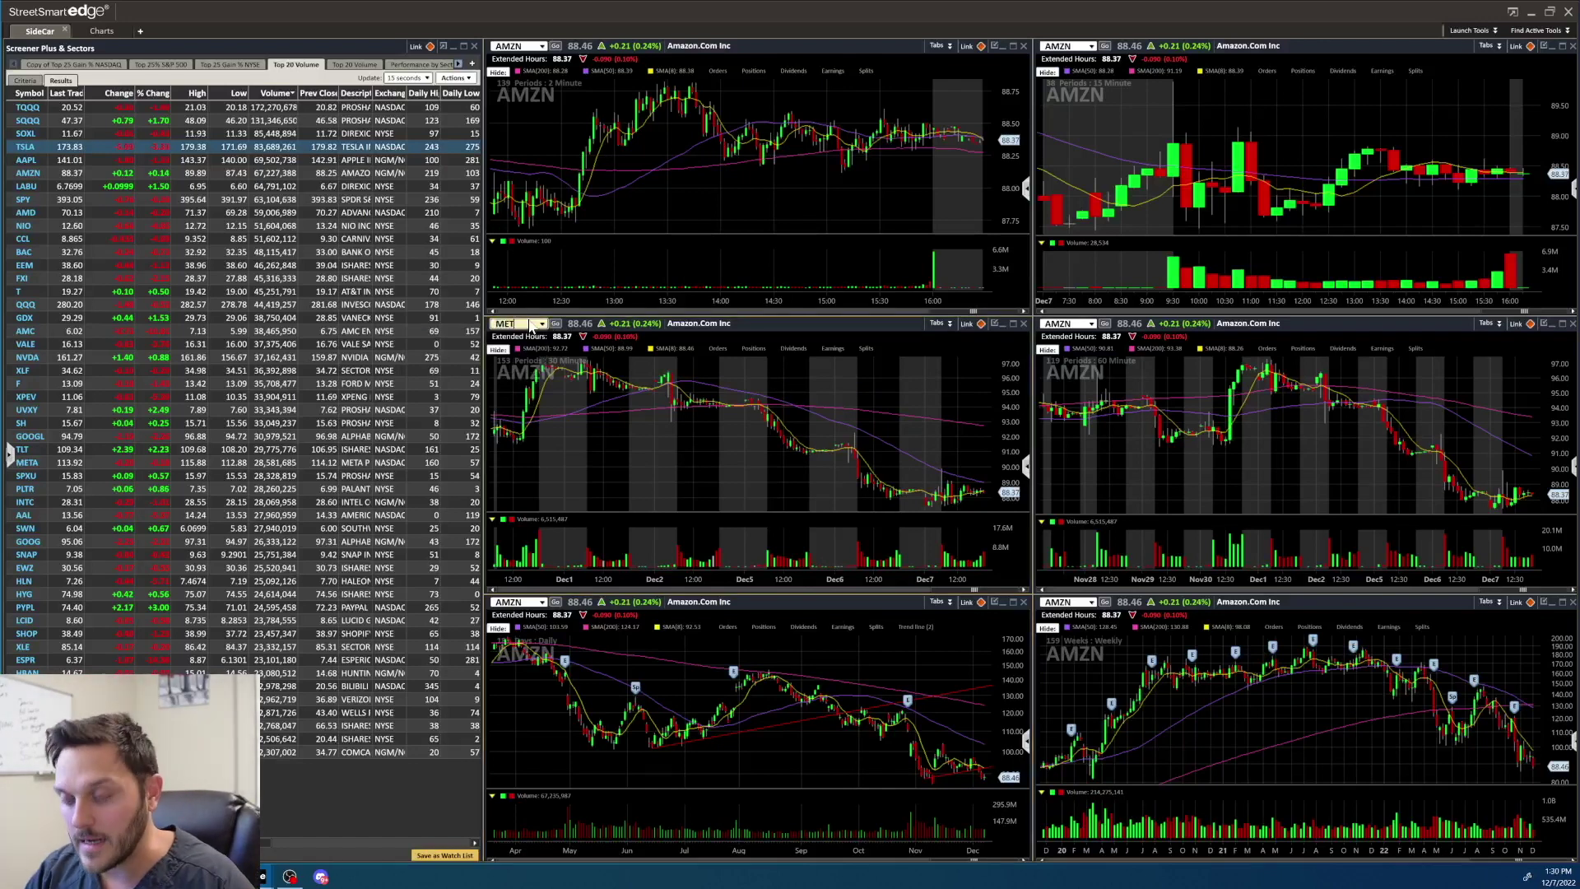
key(Return)
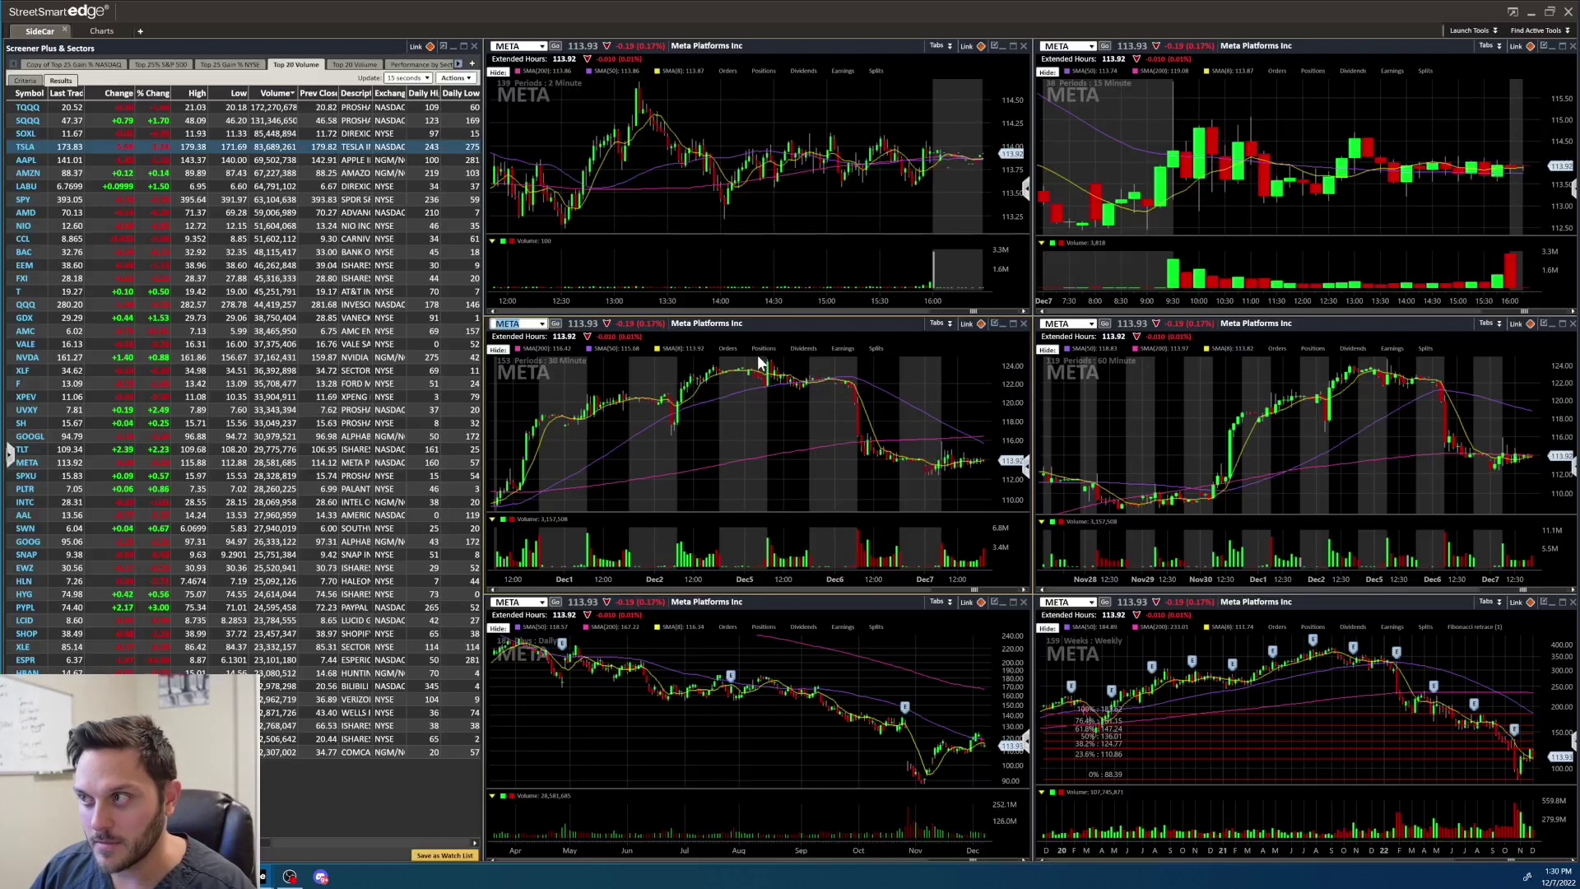
mouse_move(749, 359)
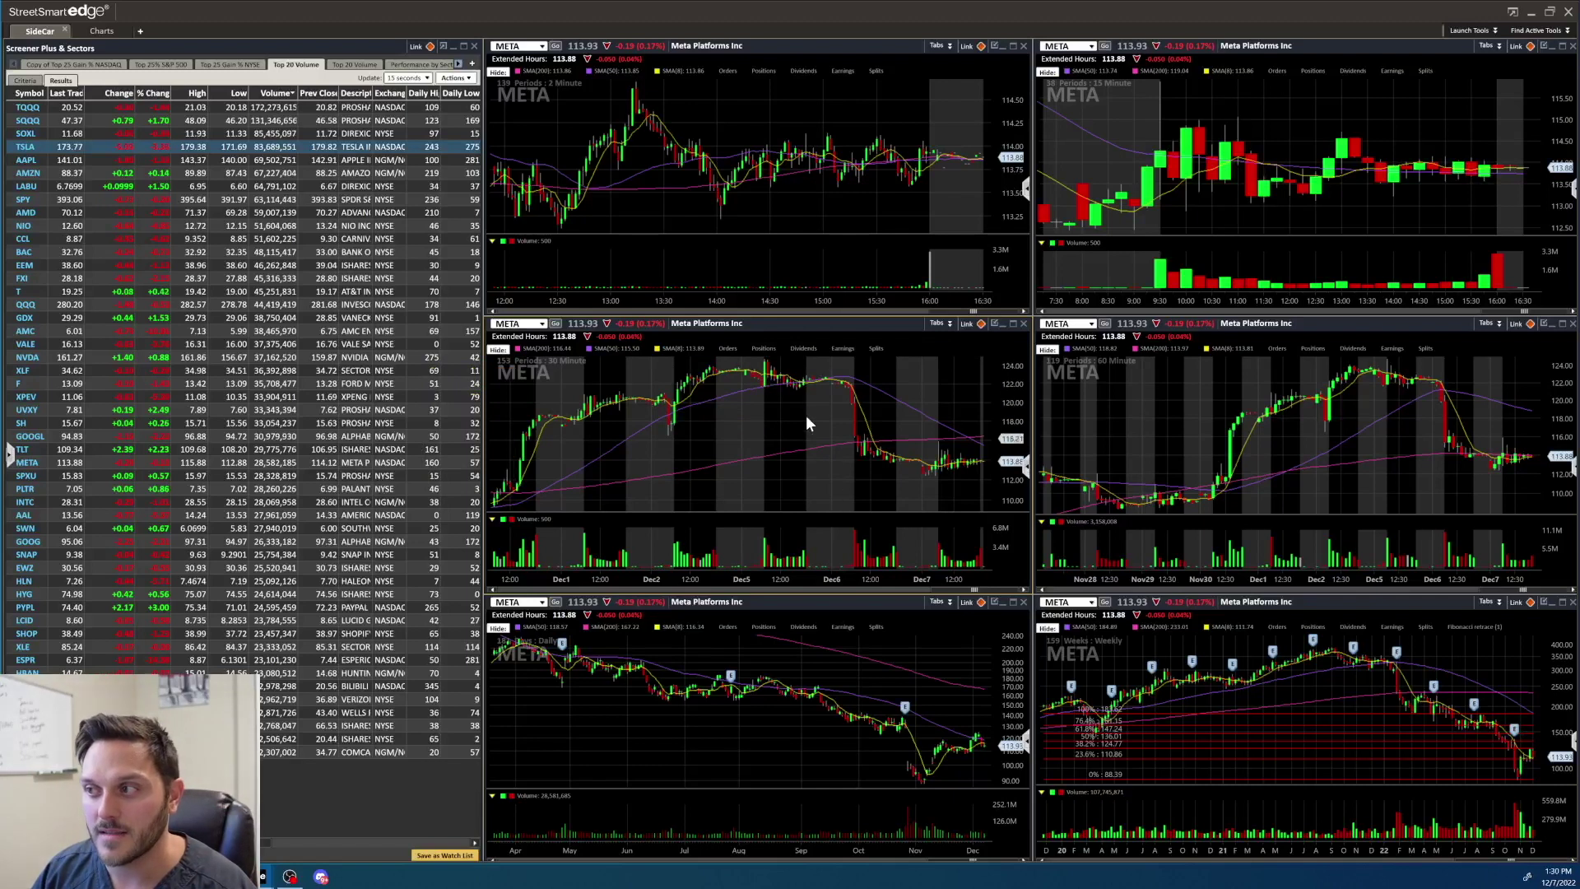
mouse_move(808, 396)
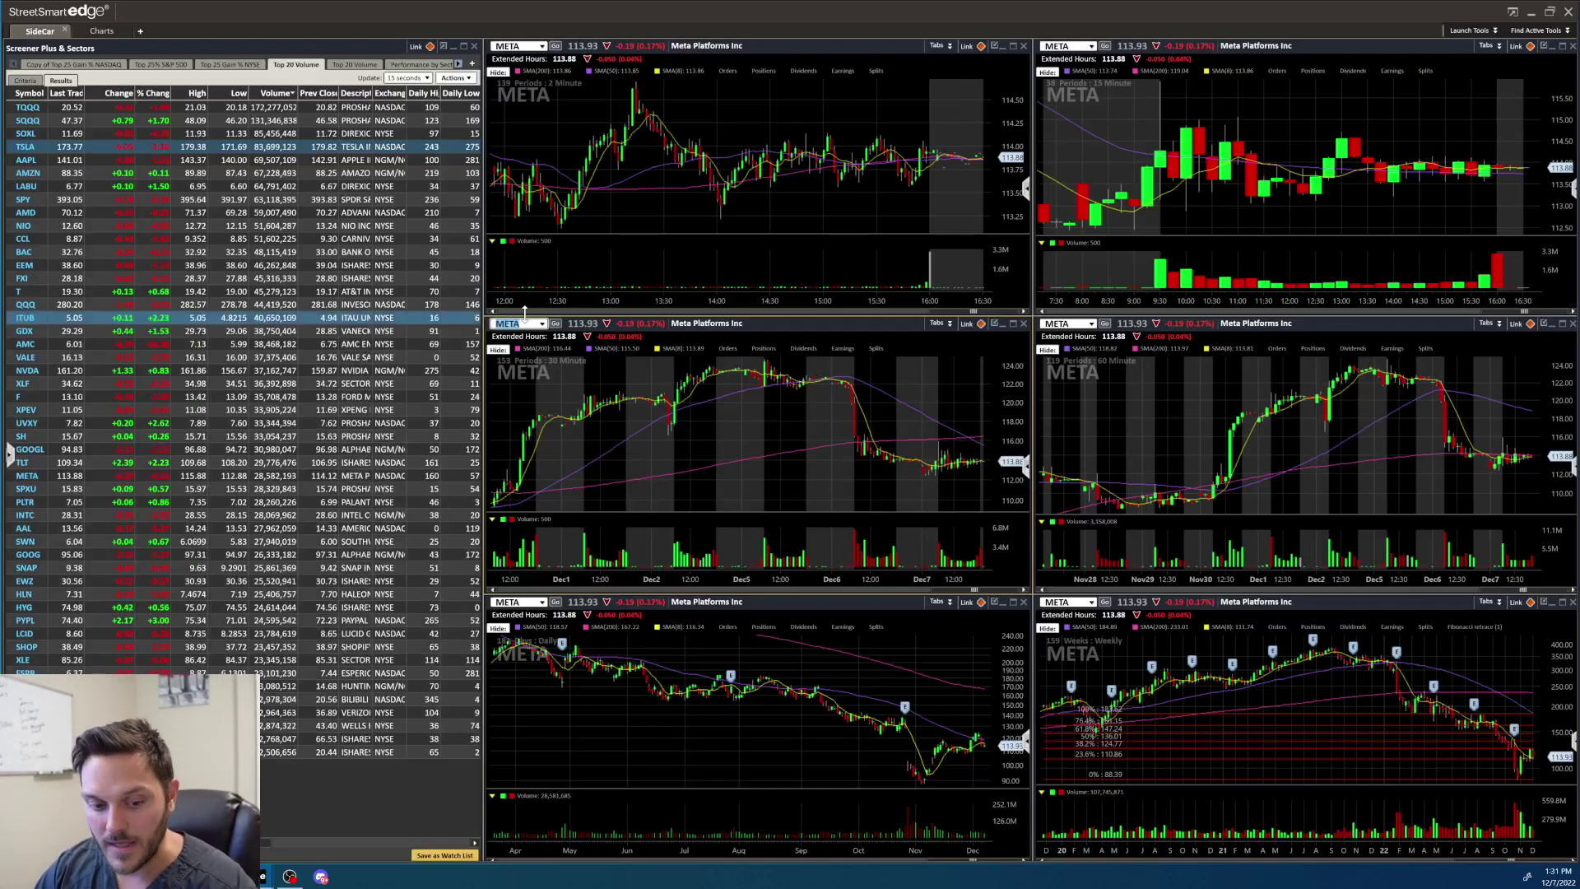
- Load AMC into all linked charts, review them, then select the daily chart's symbol box
text(AMC)
key(Return)
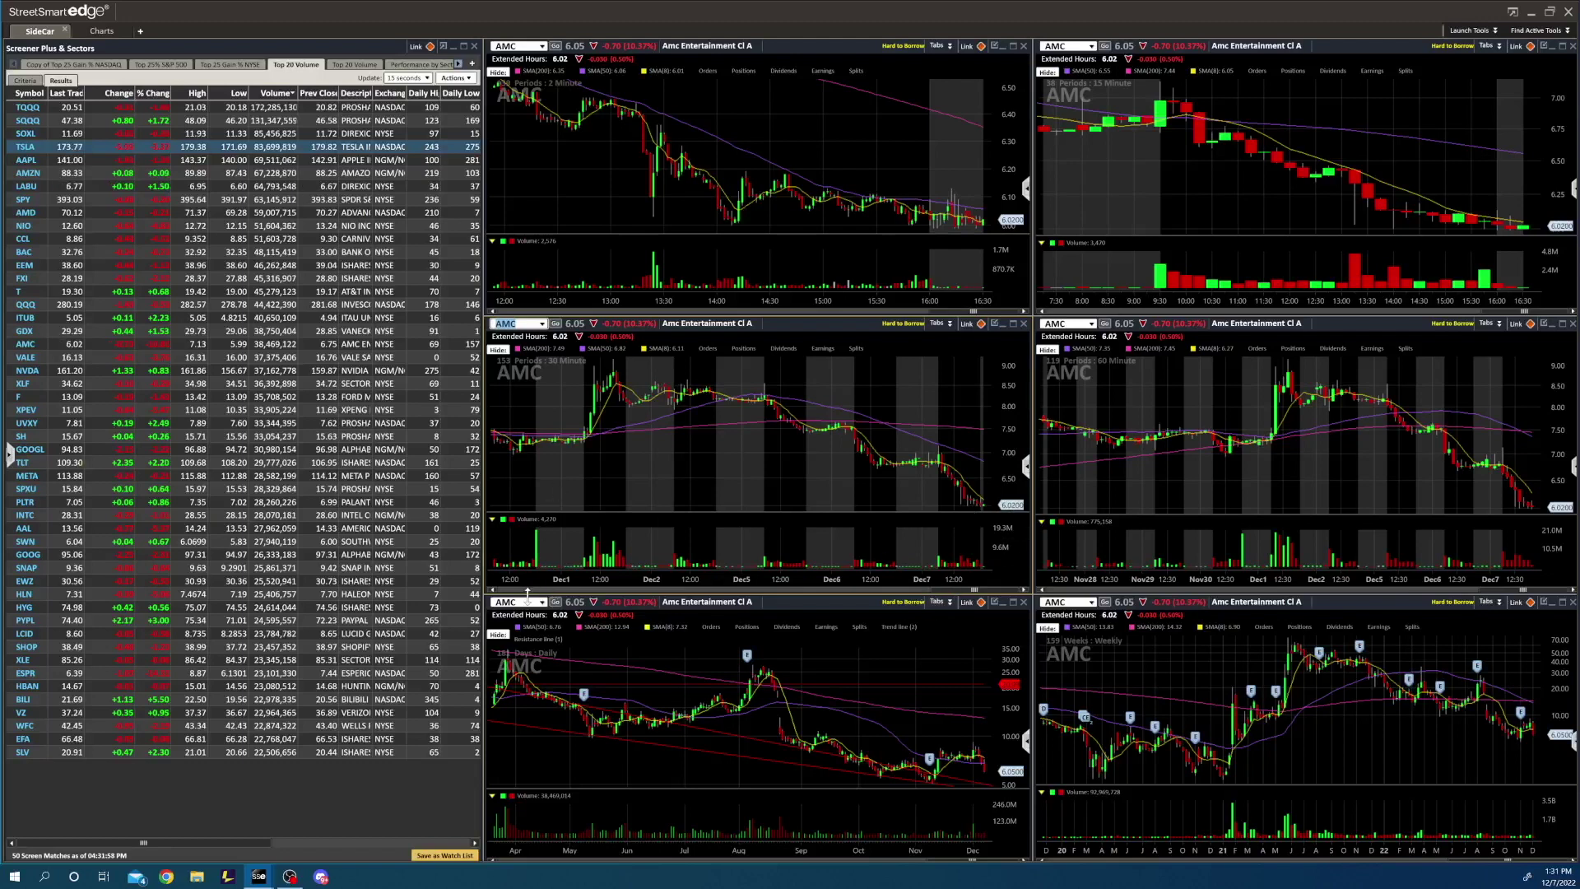
click(506, 601)
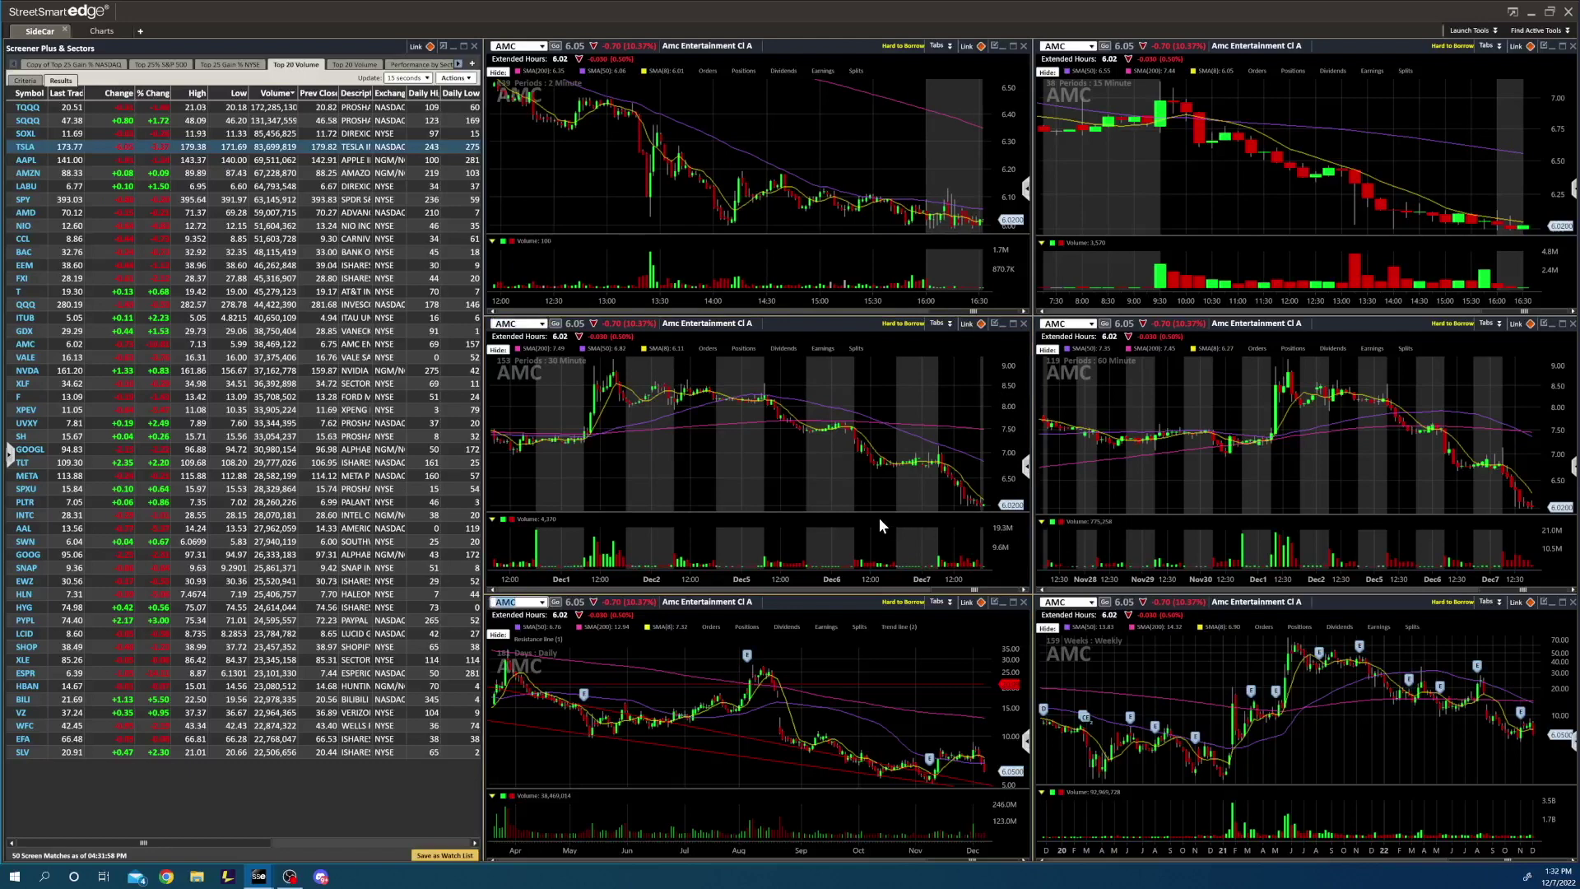
- Load GME into all six linked charts and read the charts' data boxes
text(GME)
key(Return)
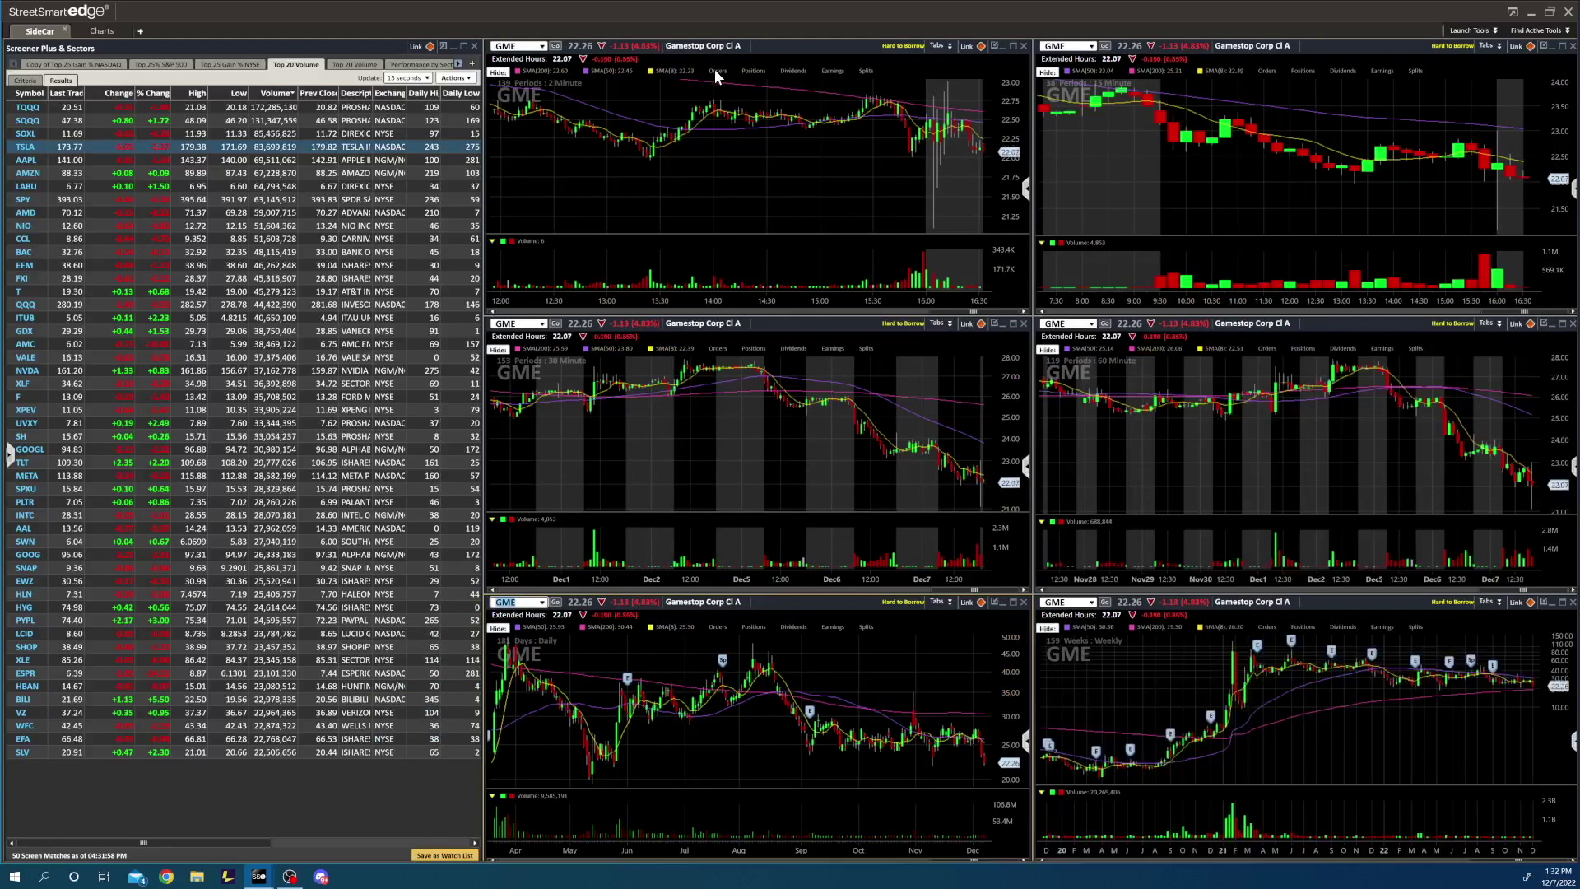
mouse_move(901, 212)
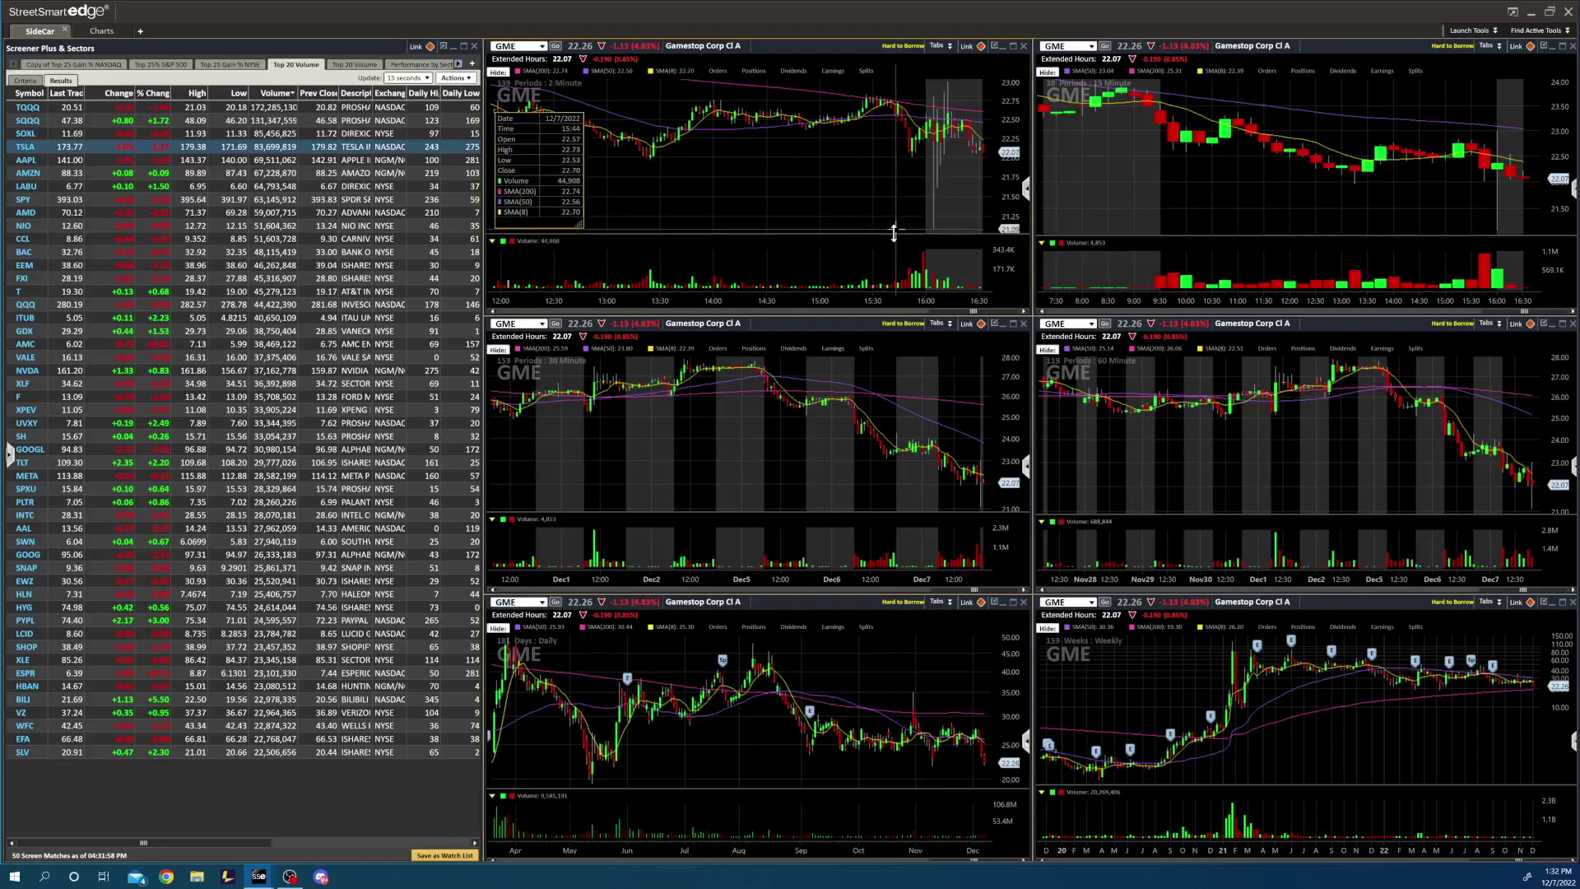